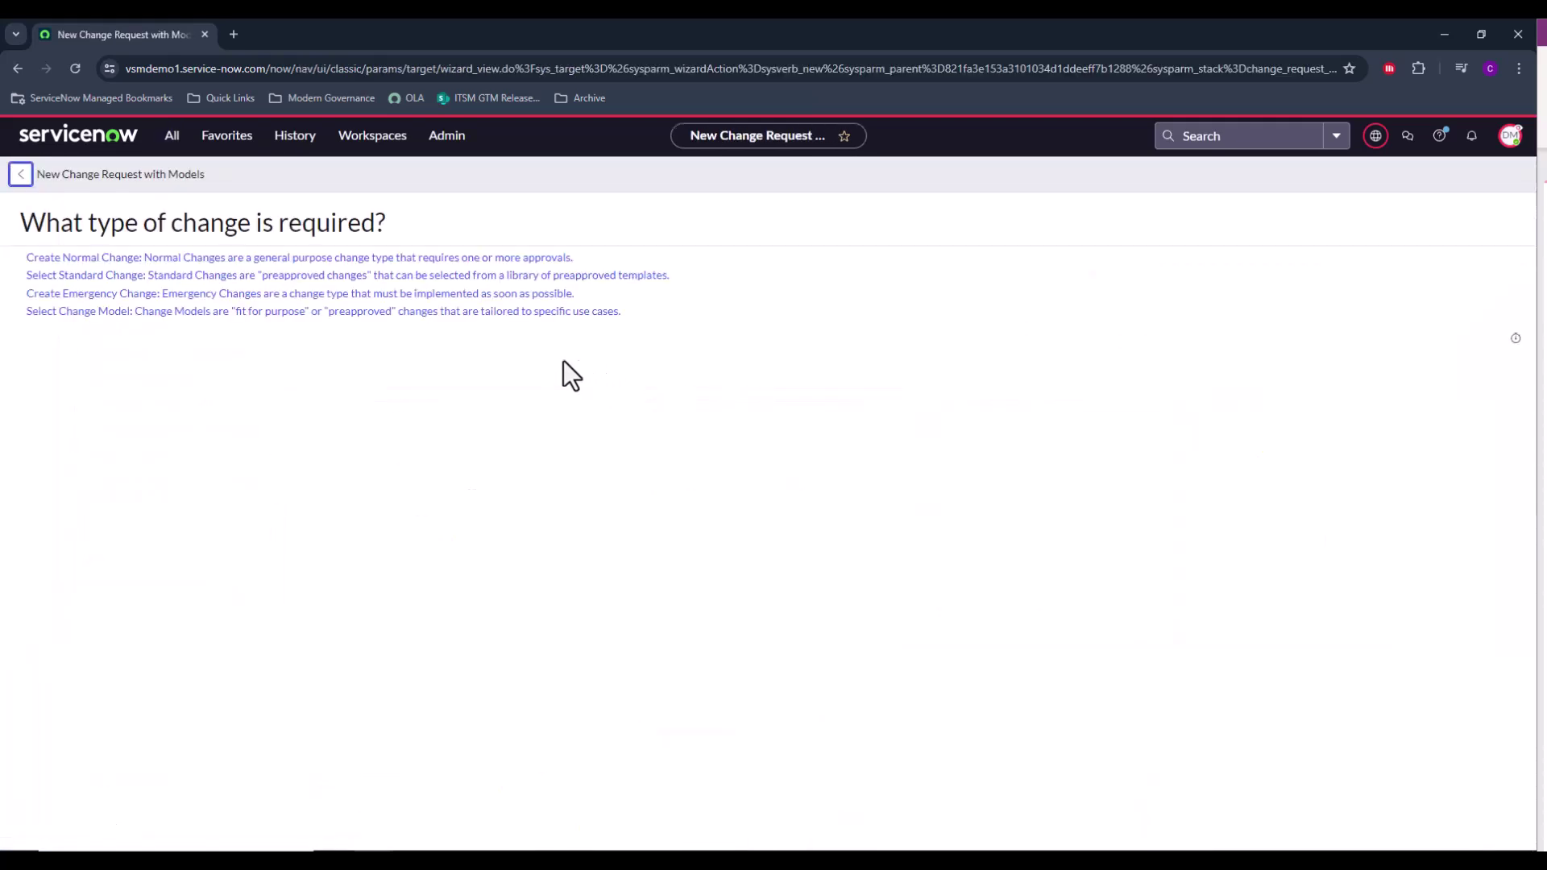
- Choose Select Change Model to list the DevOps, Emergency, Normal and preapproved change models
click(234, 314)
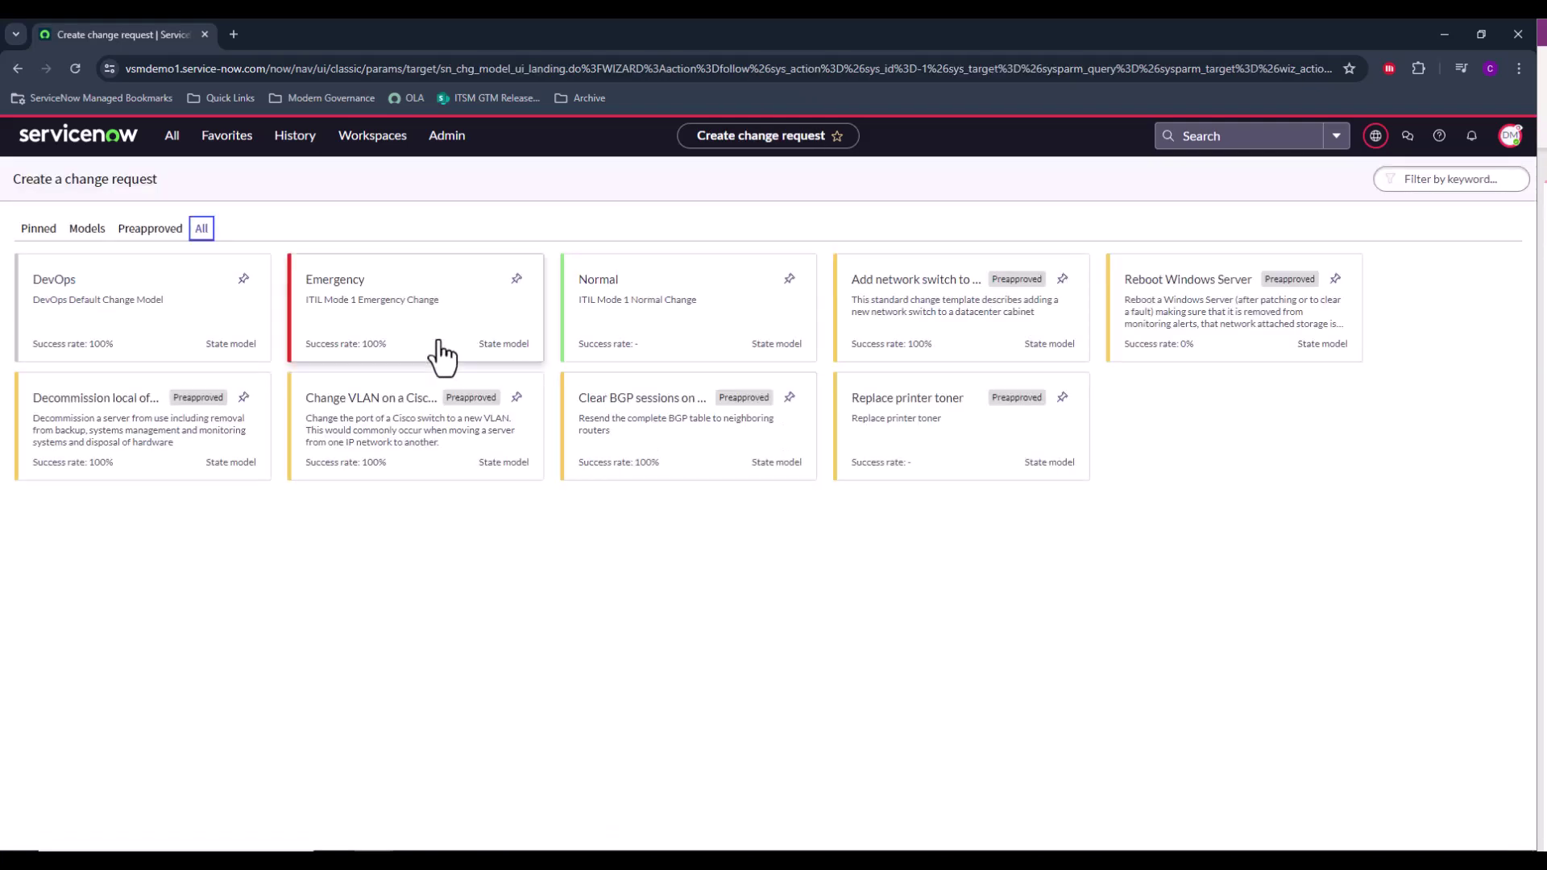
- Create a change request from the DevOps model card and set its Category to DevOps
click(165, 302)
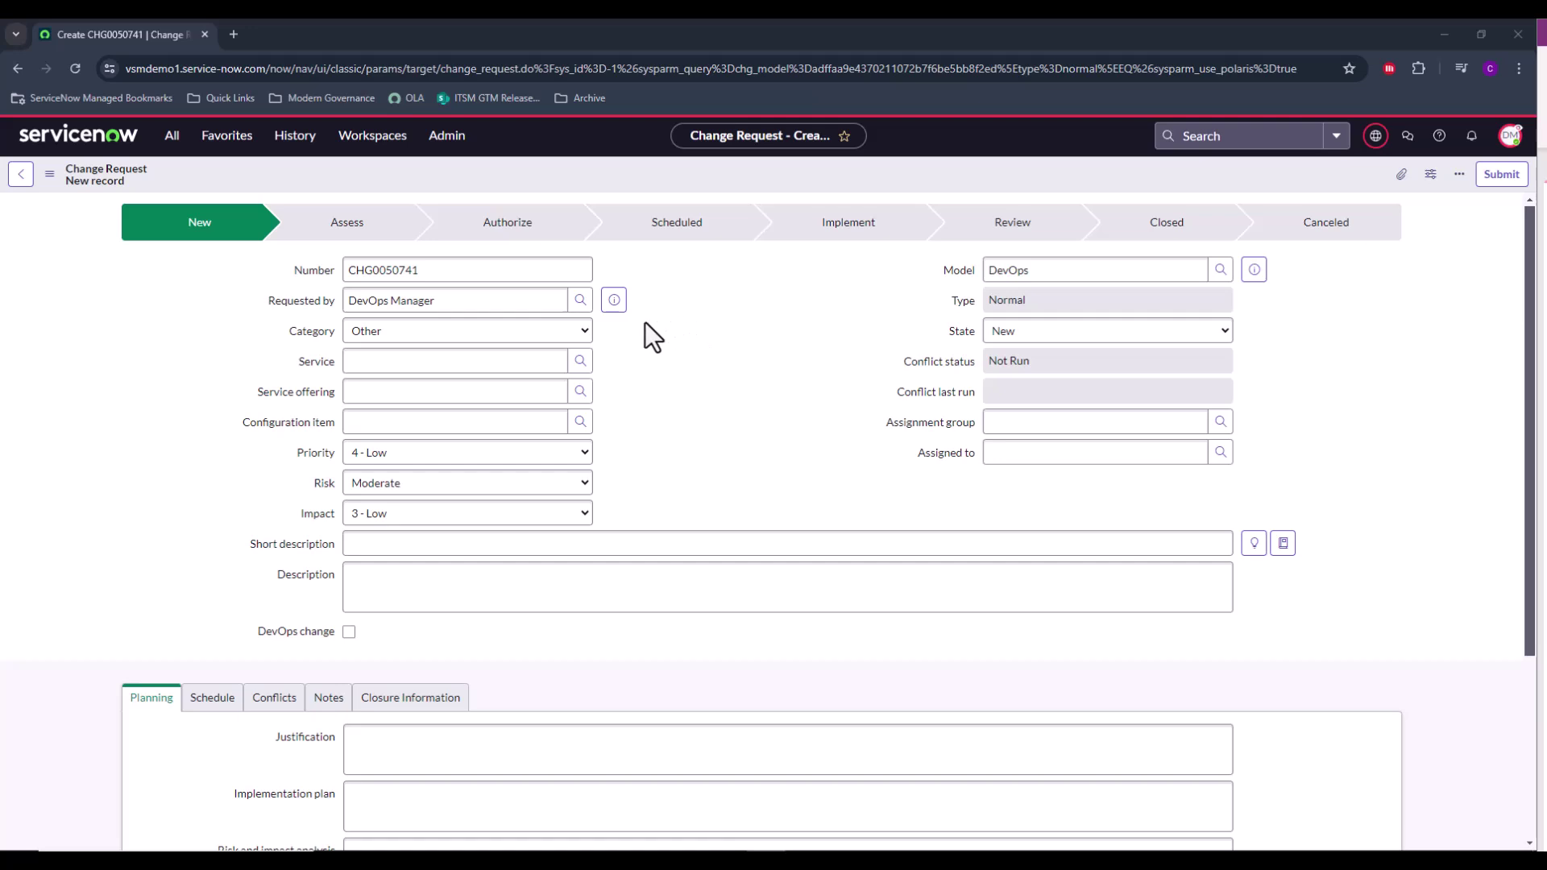
click(569, 341)
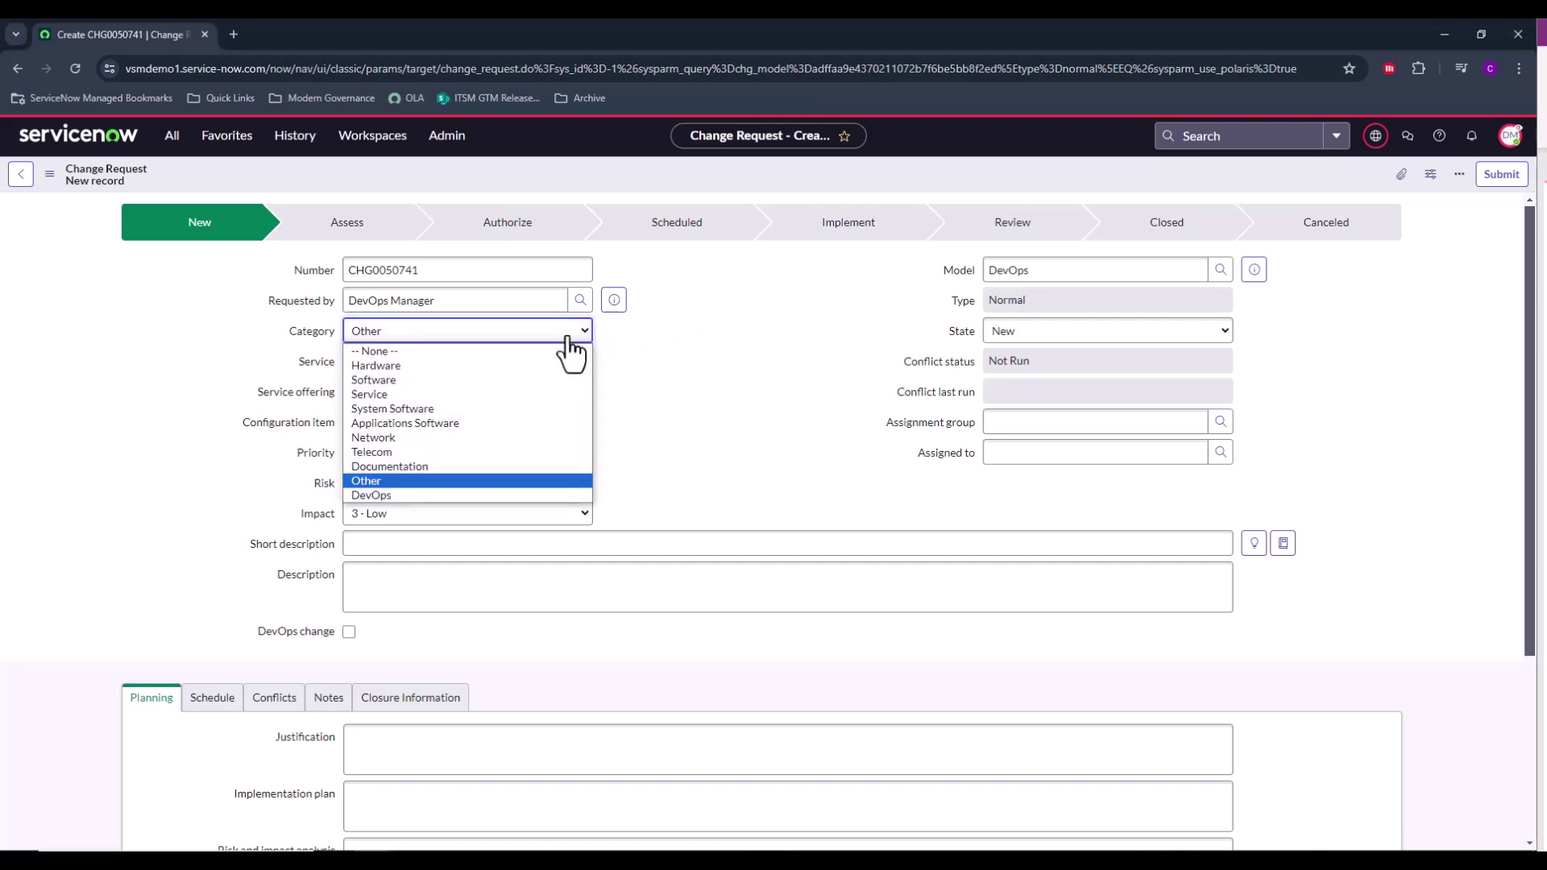
click(385, 493)
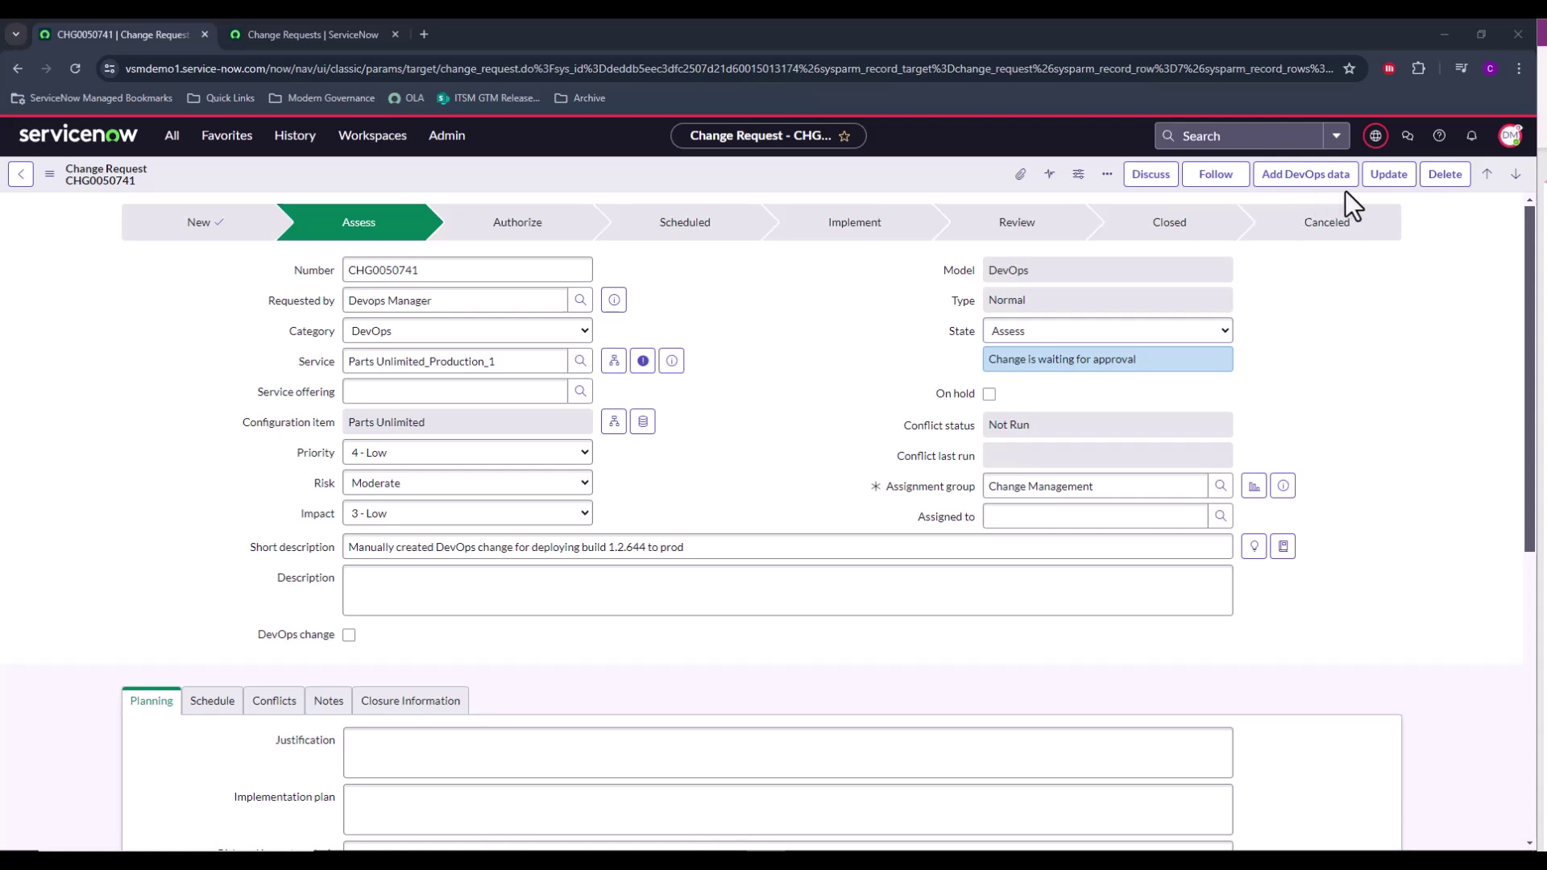
- Add DevOps data of type Artifact Version, picking PartsUnlimited-1.2.644, and continue to verification
click(1297, 177)
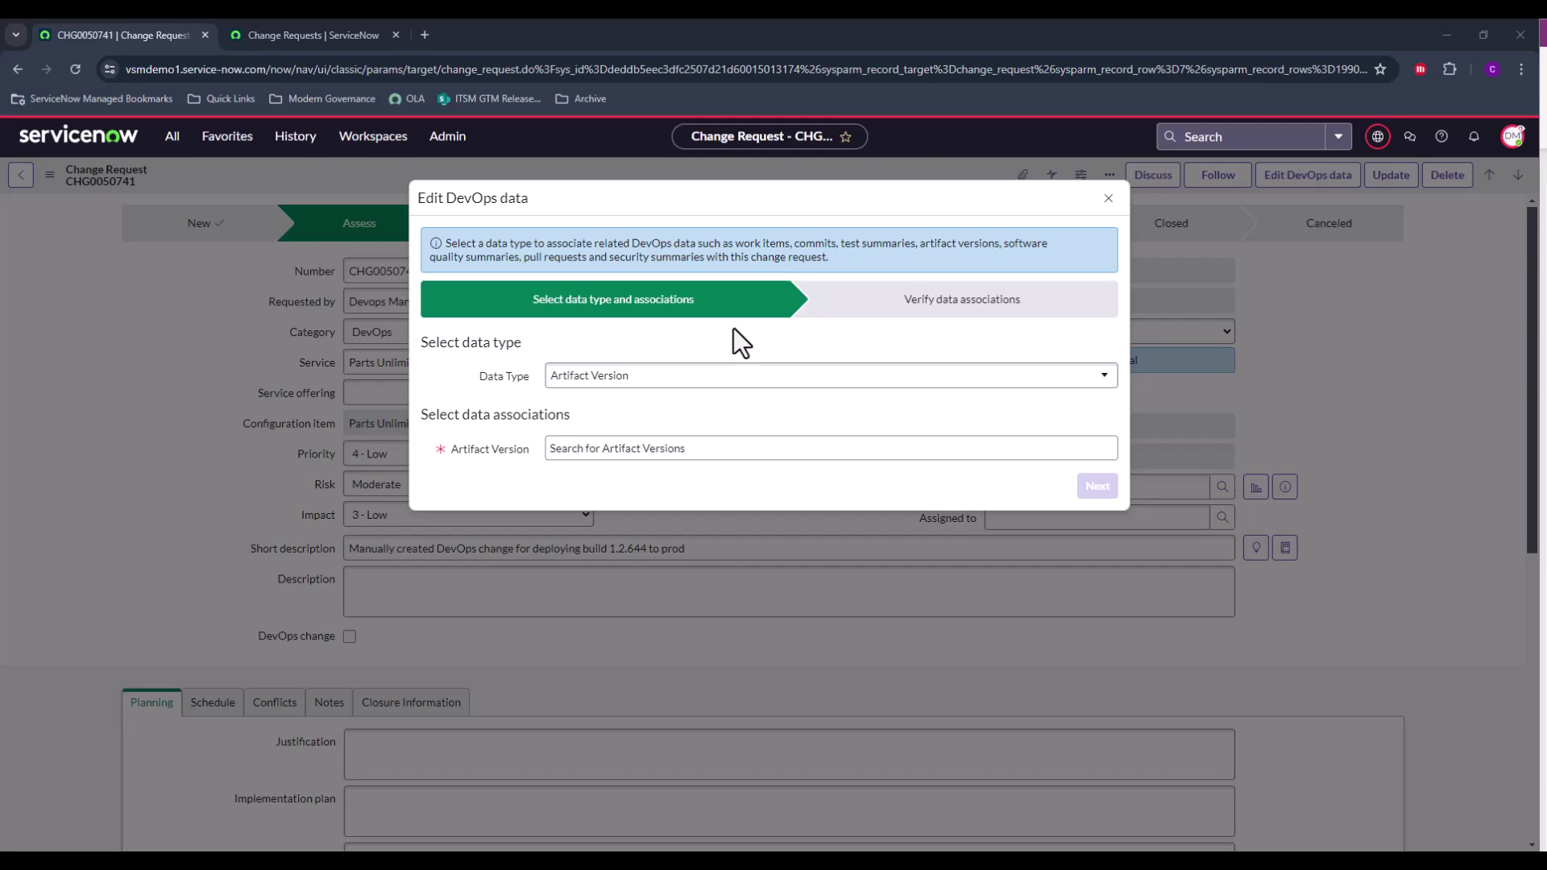
click(694, 376)
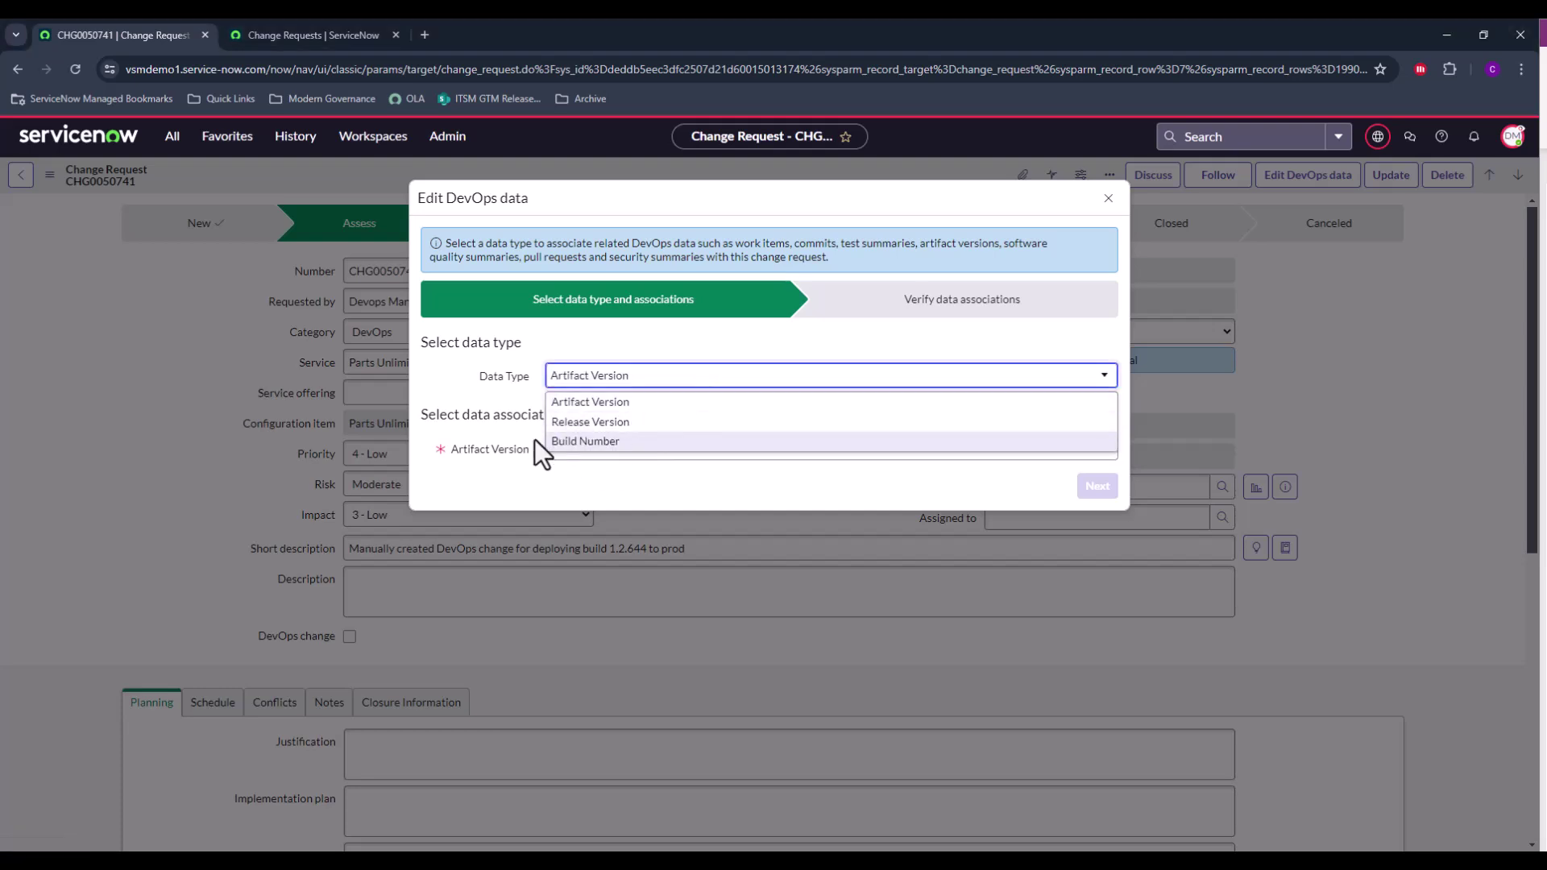
click(556, 401)
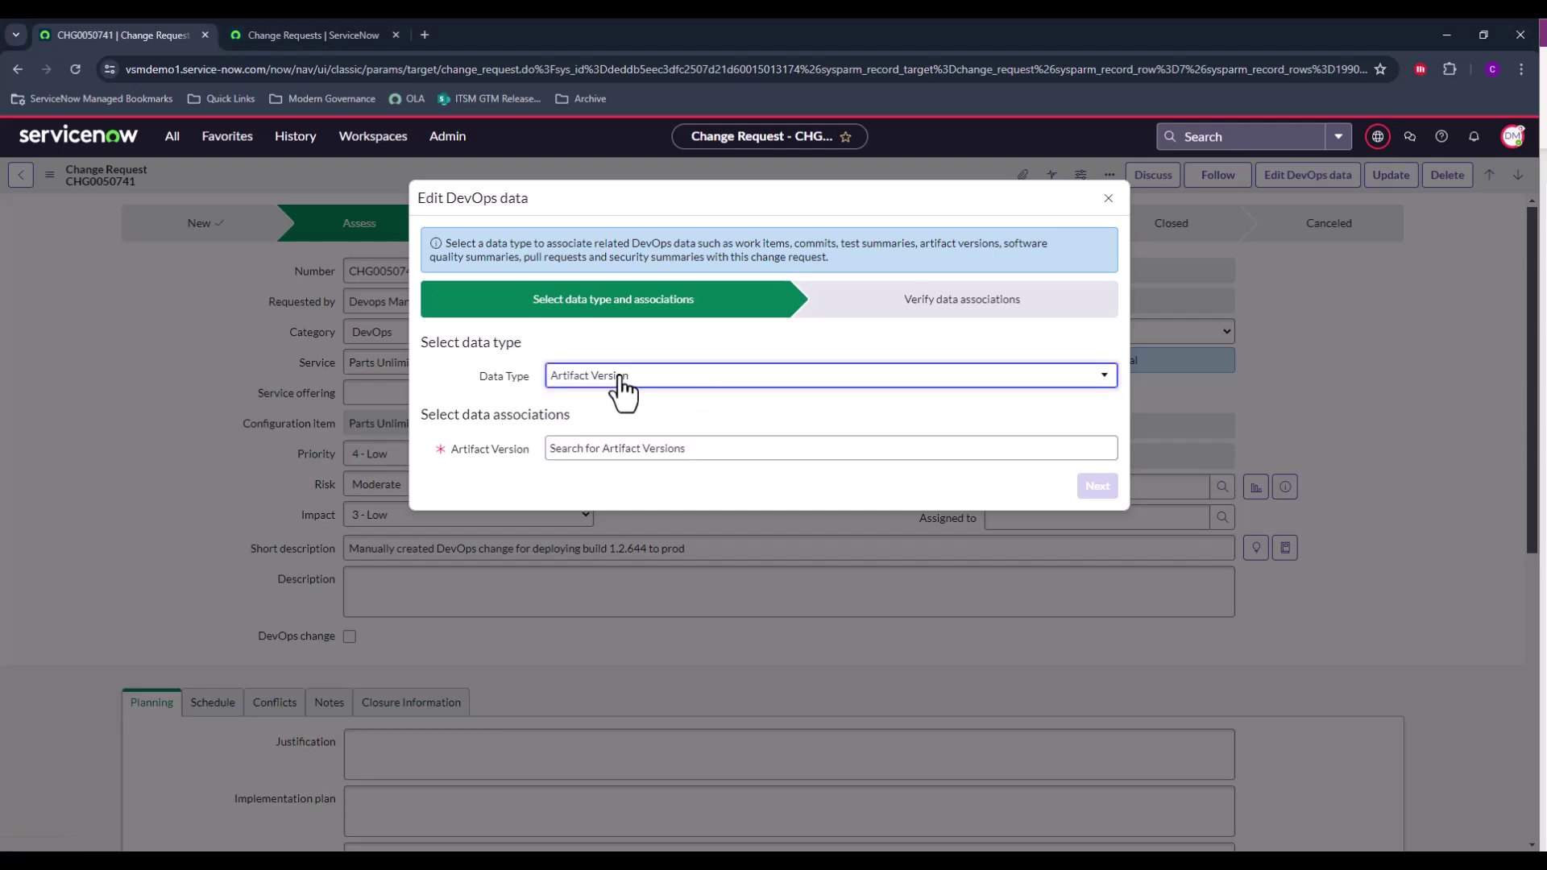
click(649, 455)
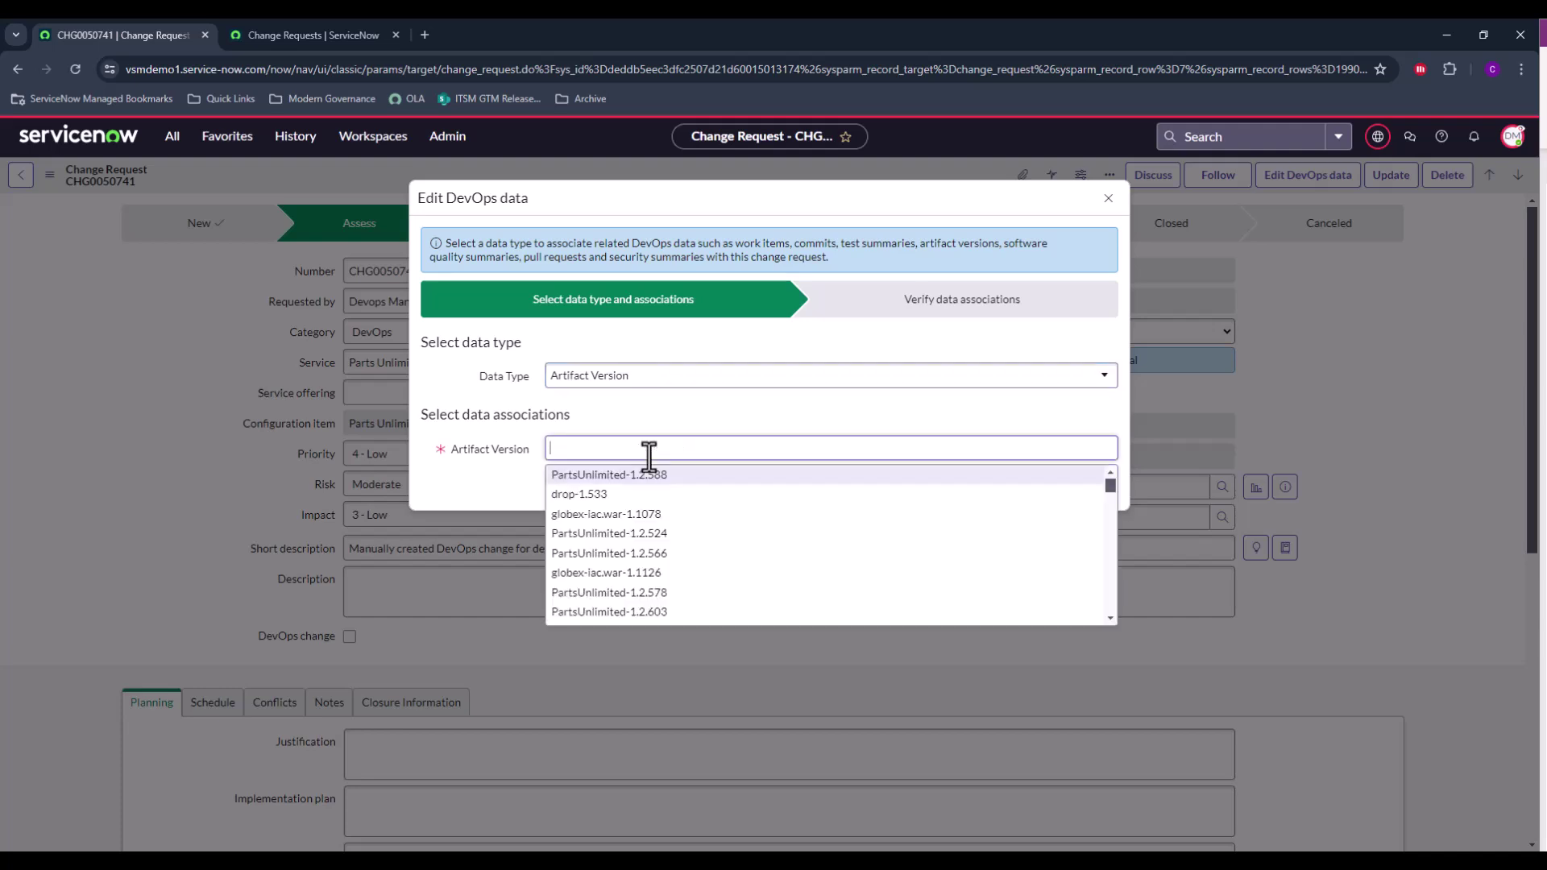
text(1.2.6)
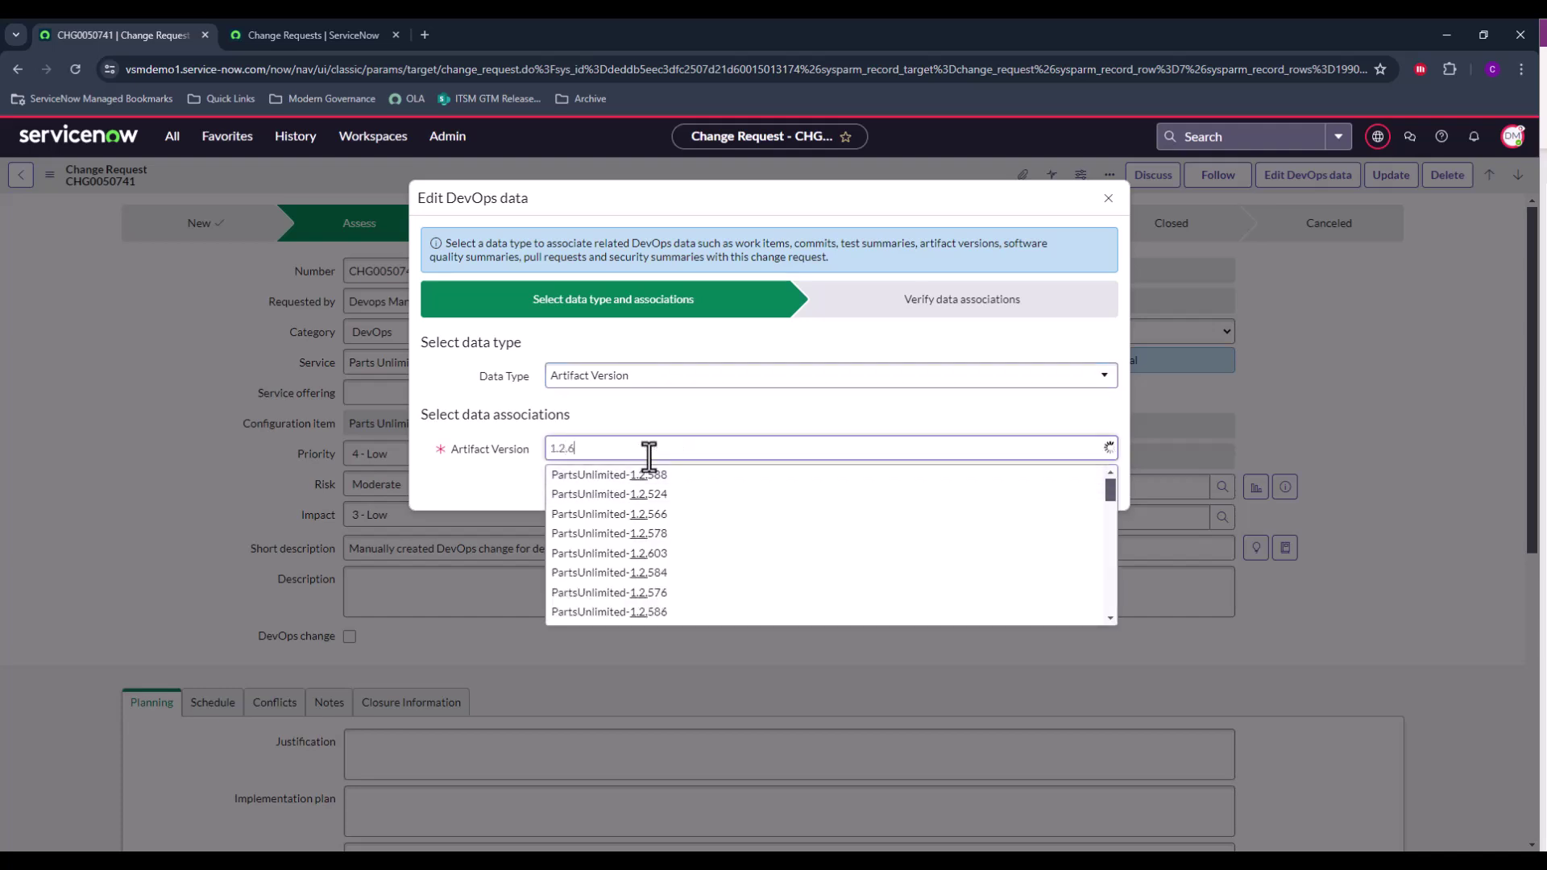
text(44)
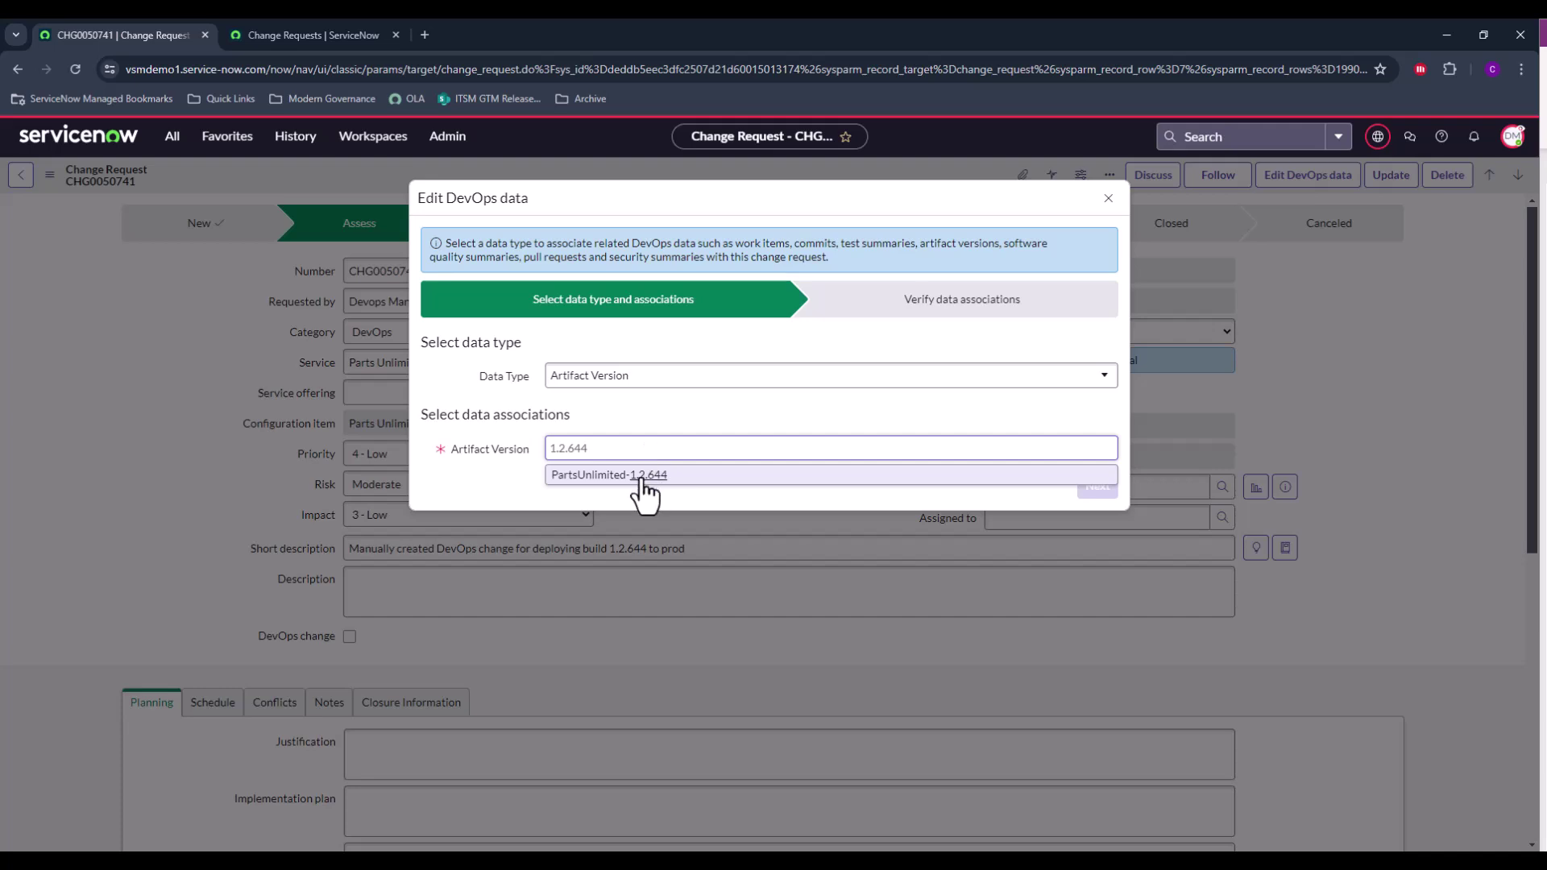
click(642, 477)
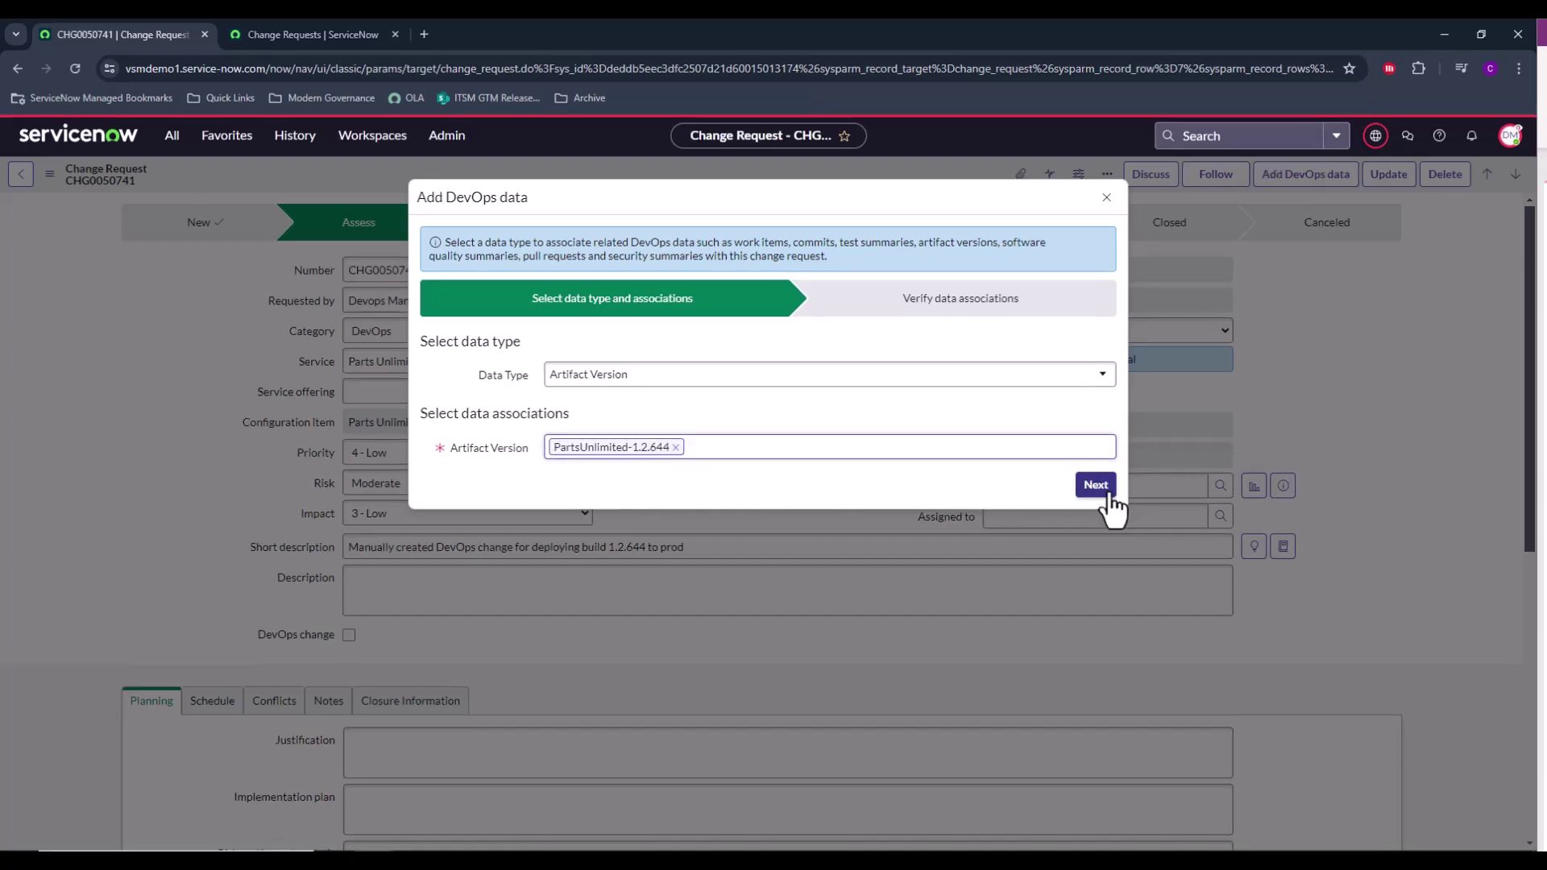
click(1110, 496)
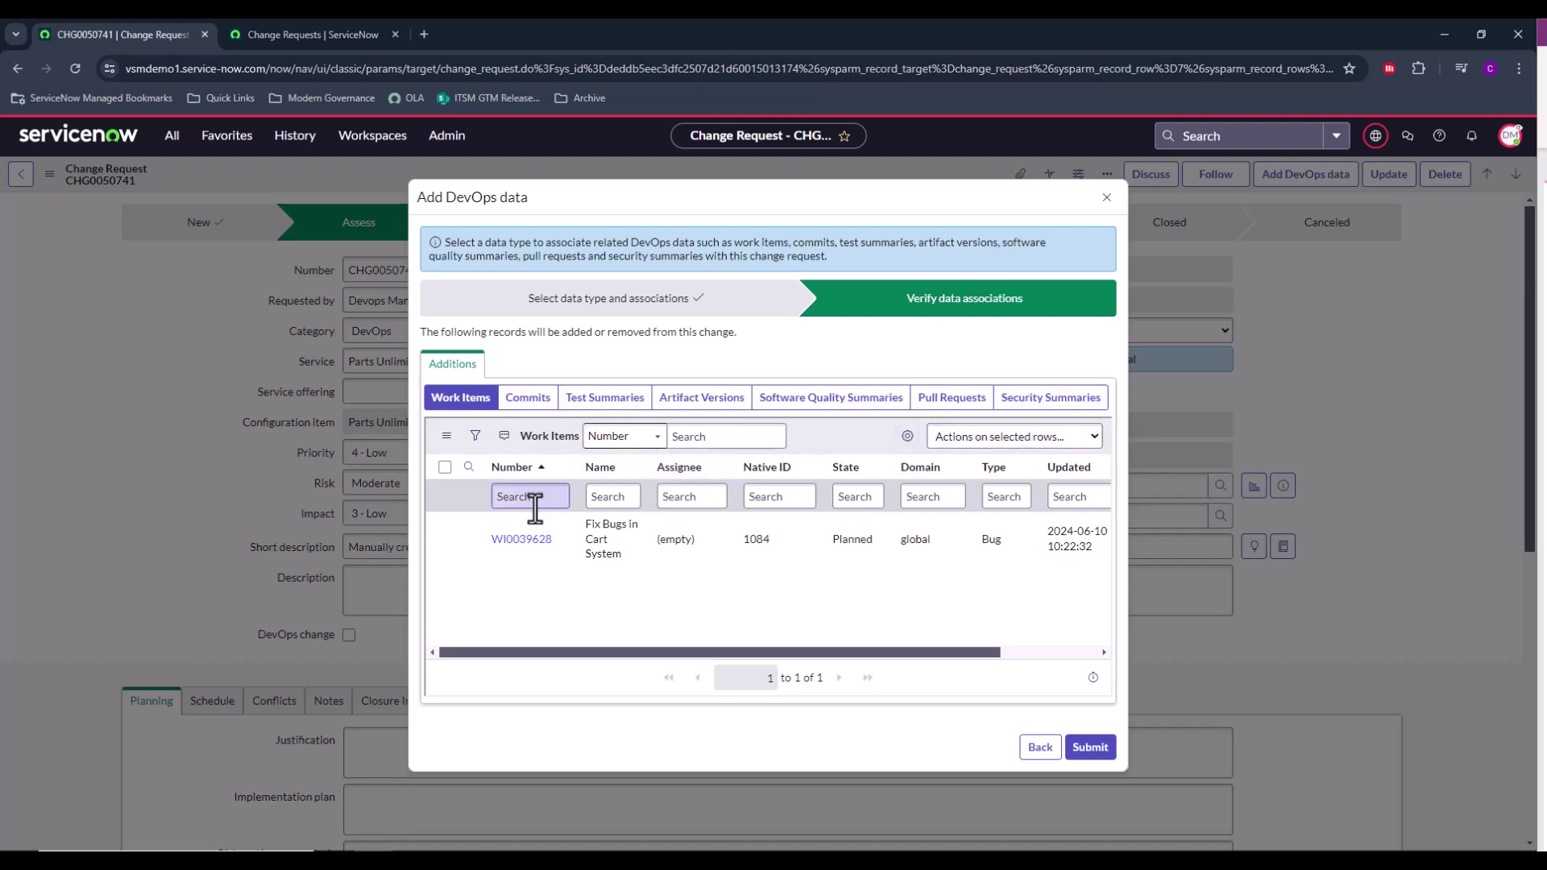
- Select all work items, commits, test, artifact, software quality and Veracode security summaries, then submit
click(445, 467)
click(528, 398)
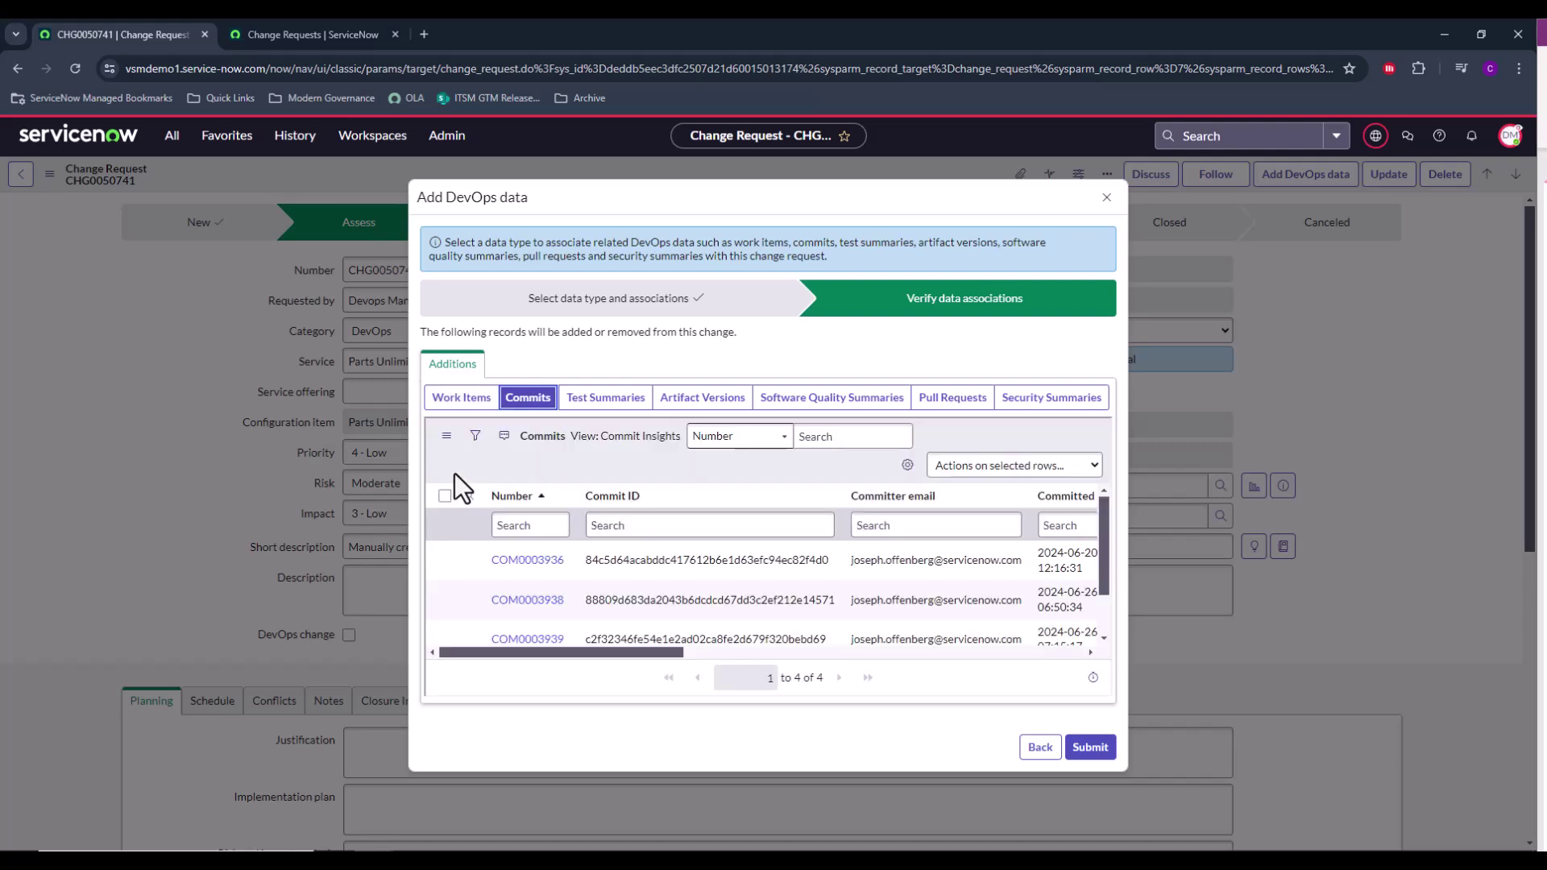
click(443, 496)
click(606, 400)
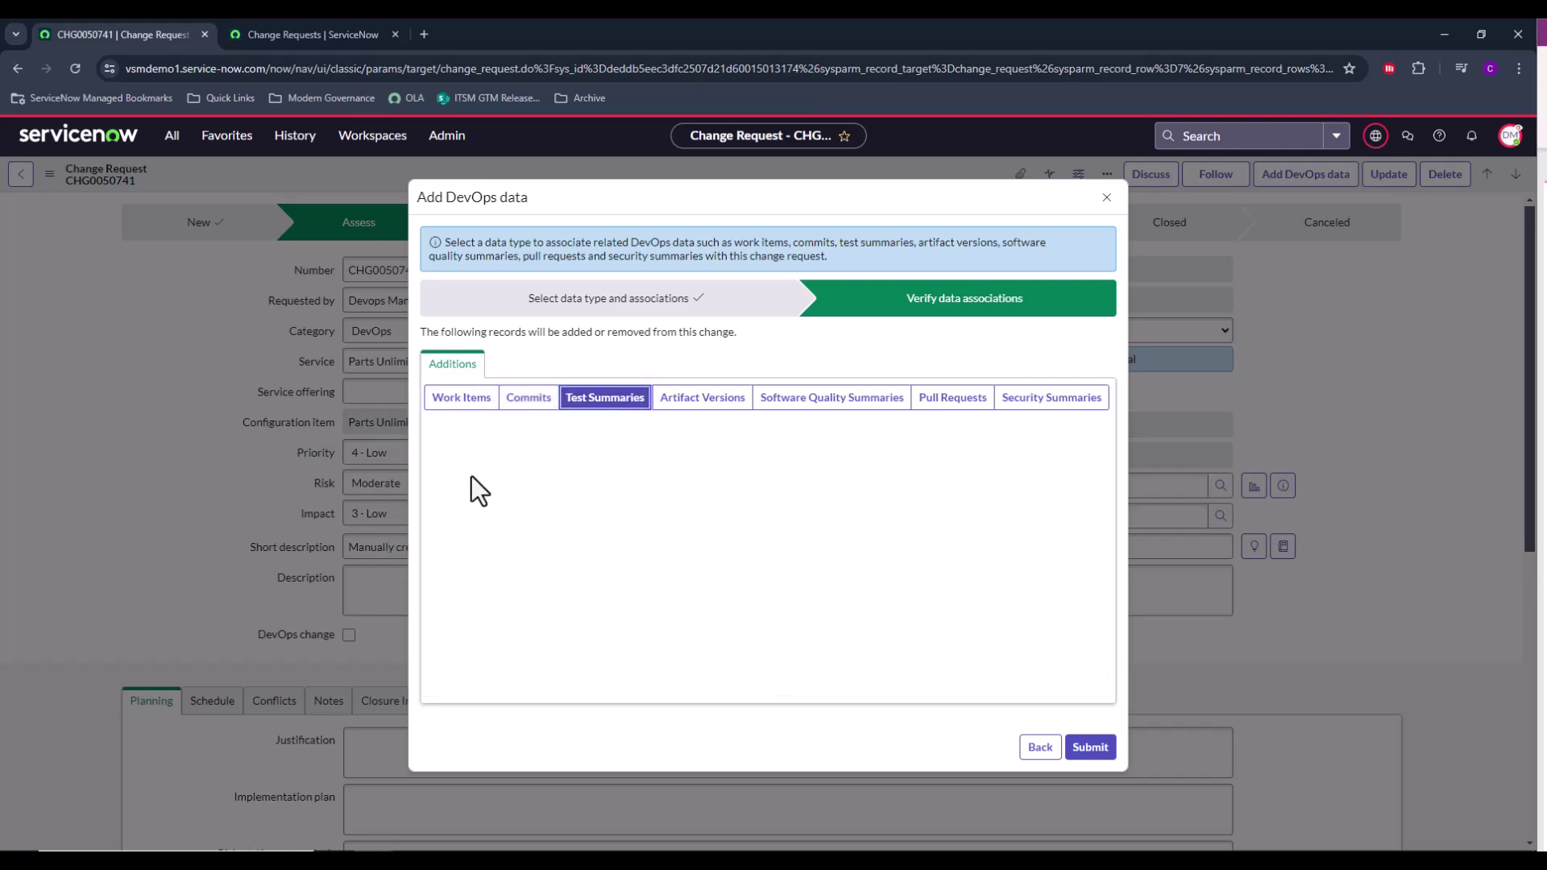
click(445, 467)
click(713, 400)
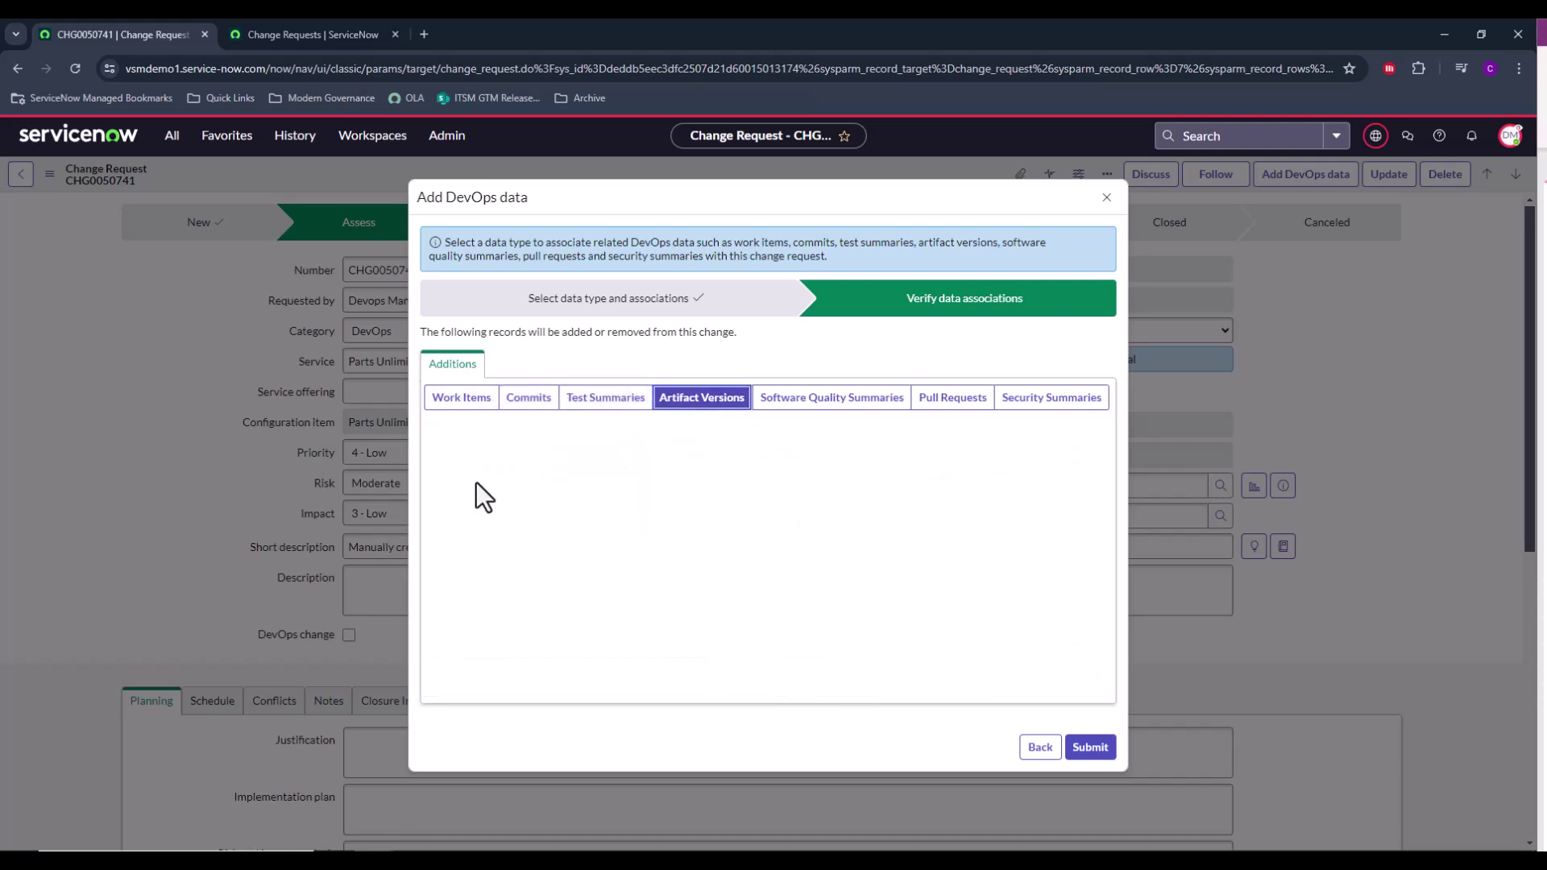
click(443, 467)
click(846, 400)
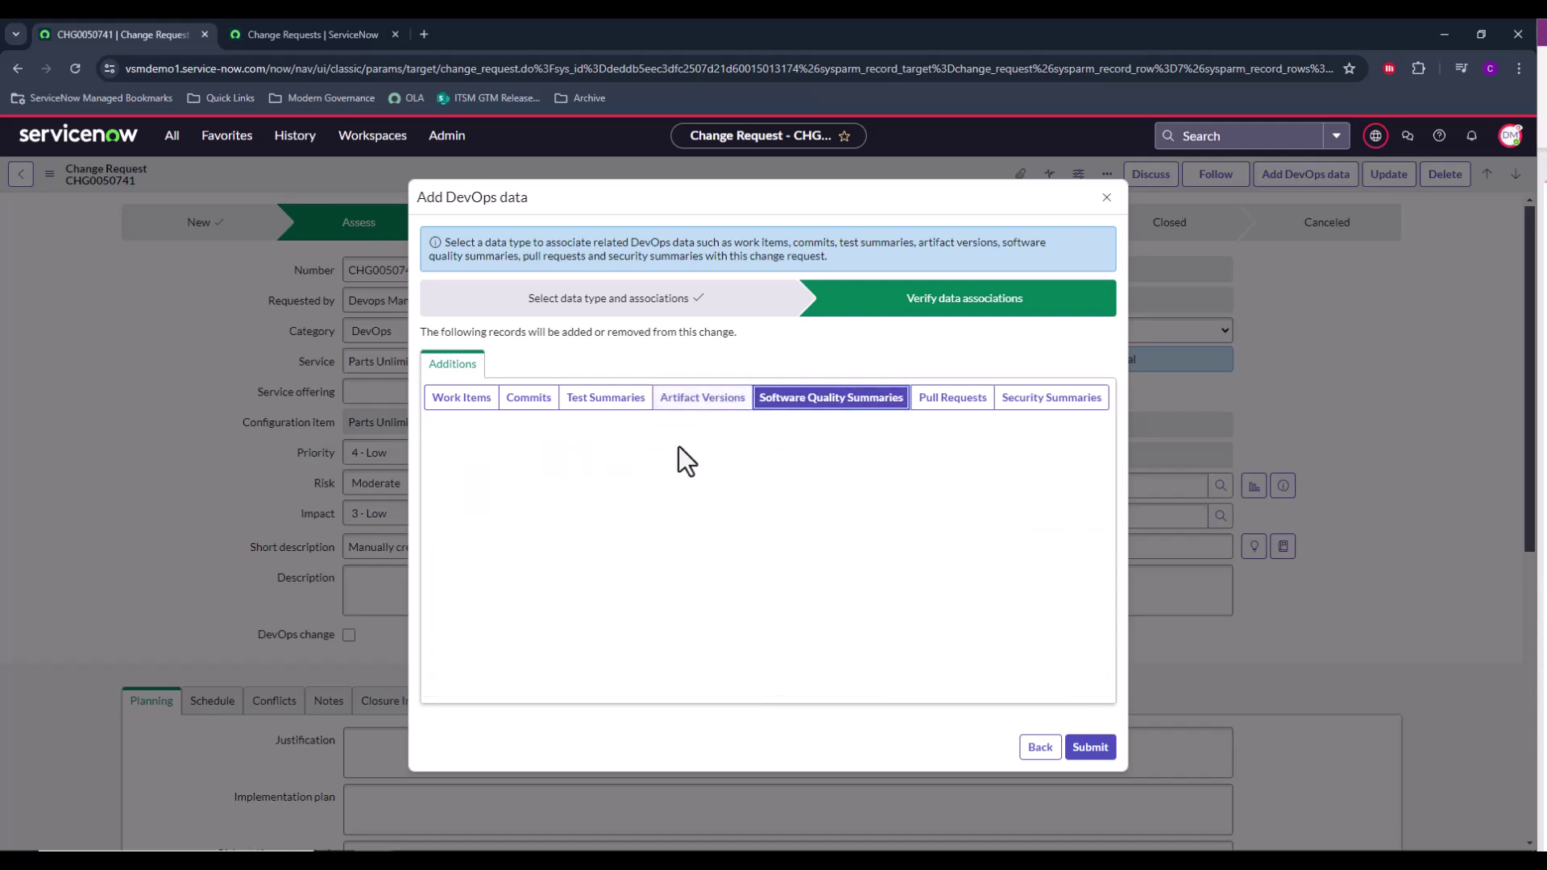
click(445, 495)
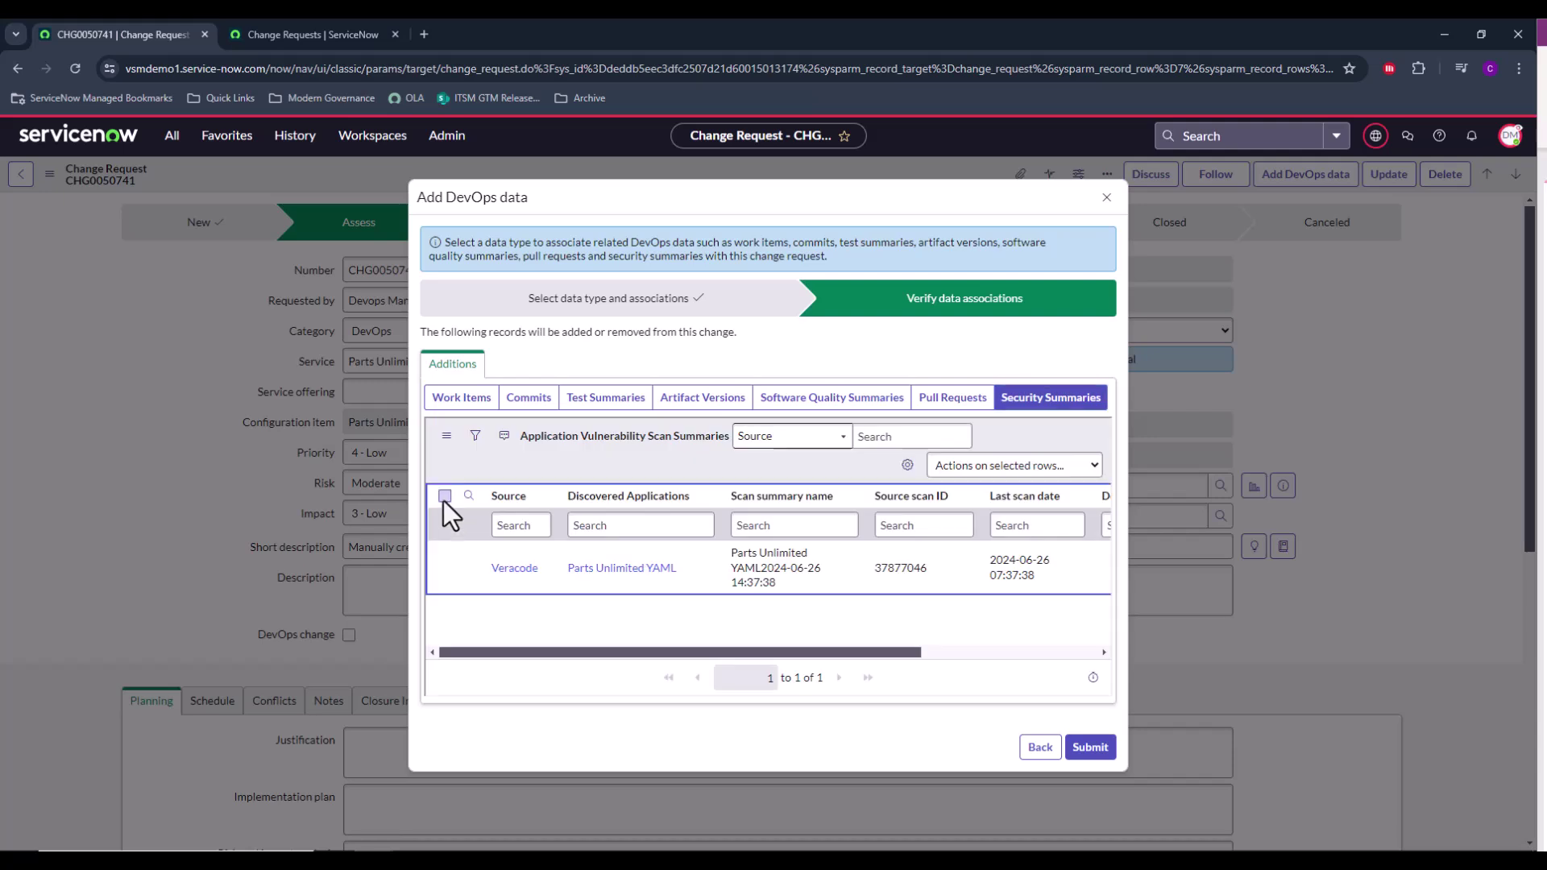
click(445, 496)
click(1089, 748)
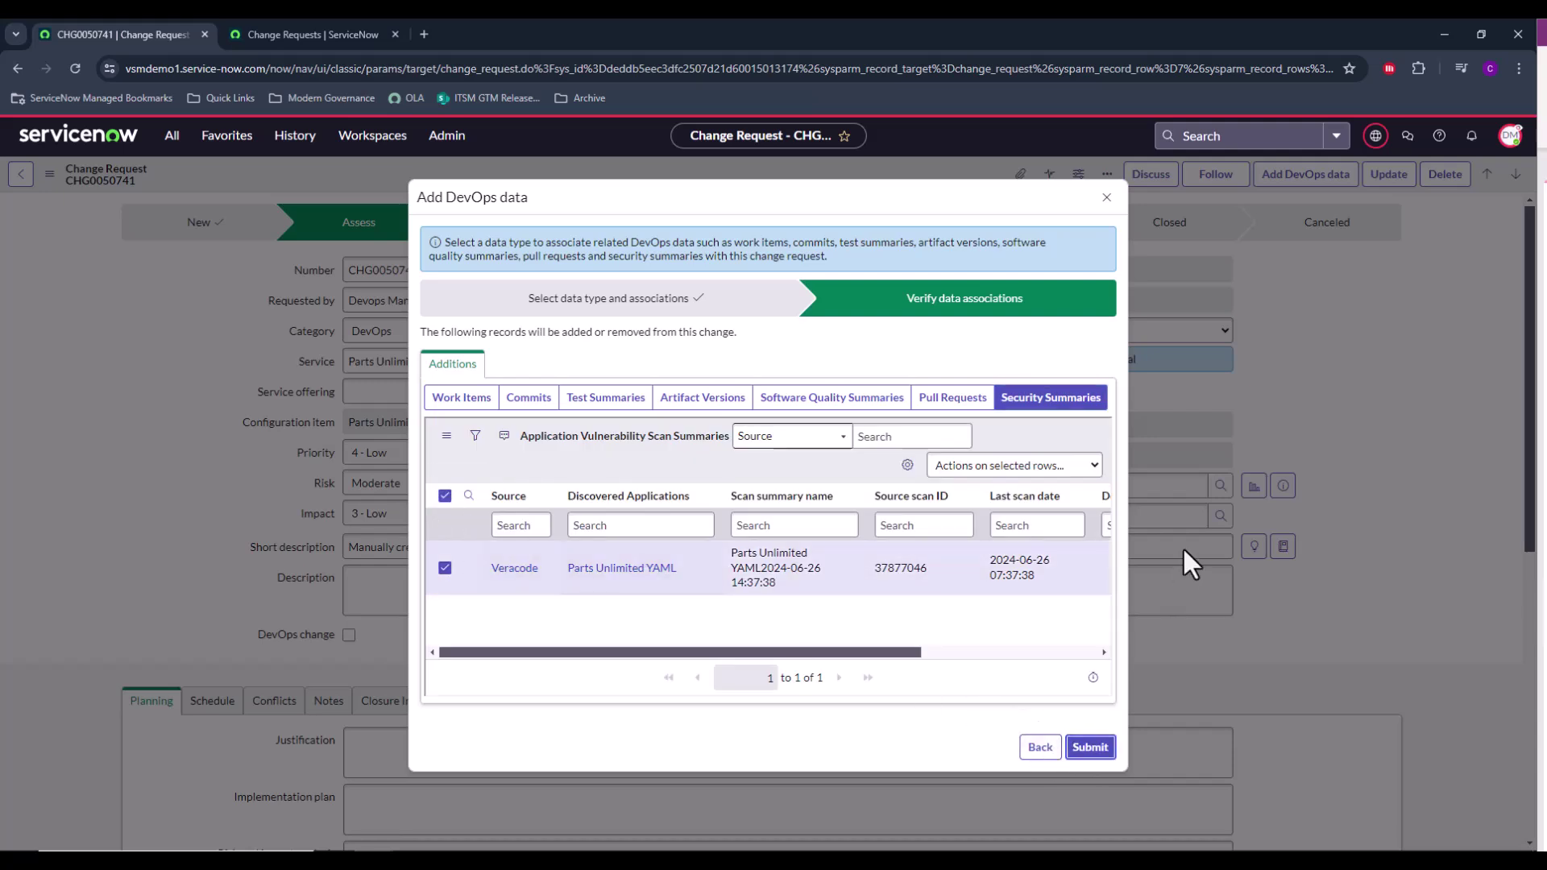
- Review the Work Items, Commits, Test, Software Quality, Security Summaries and Artifact Versions related lists
scroll(939, 484, down, 7)
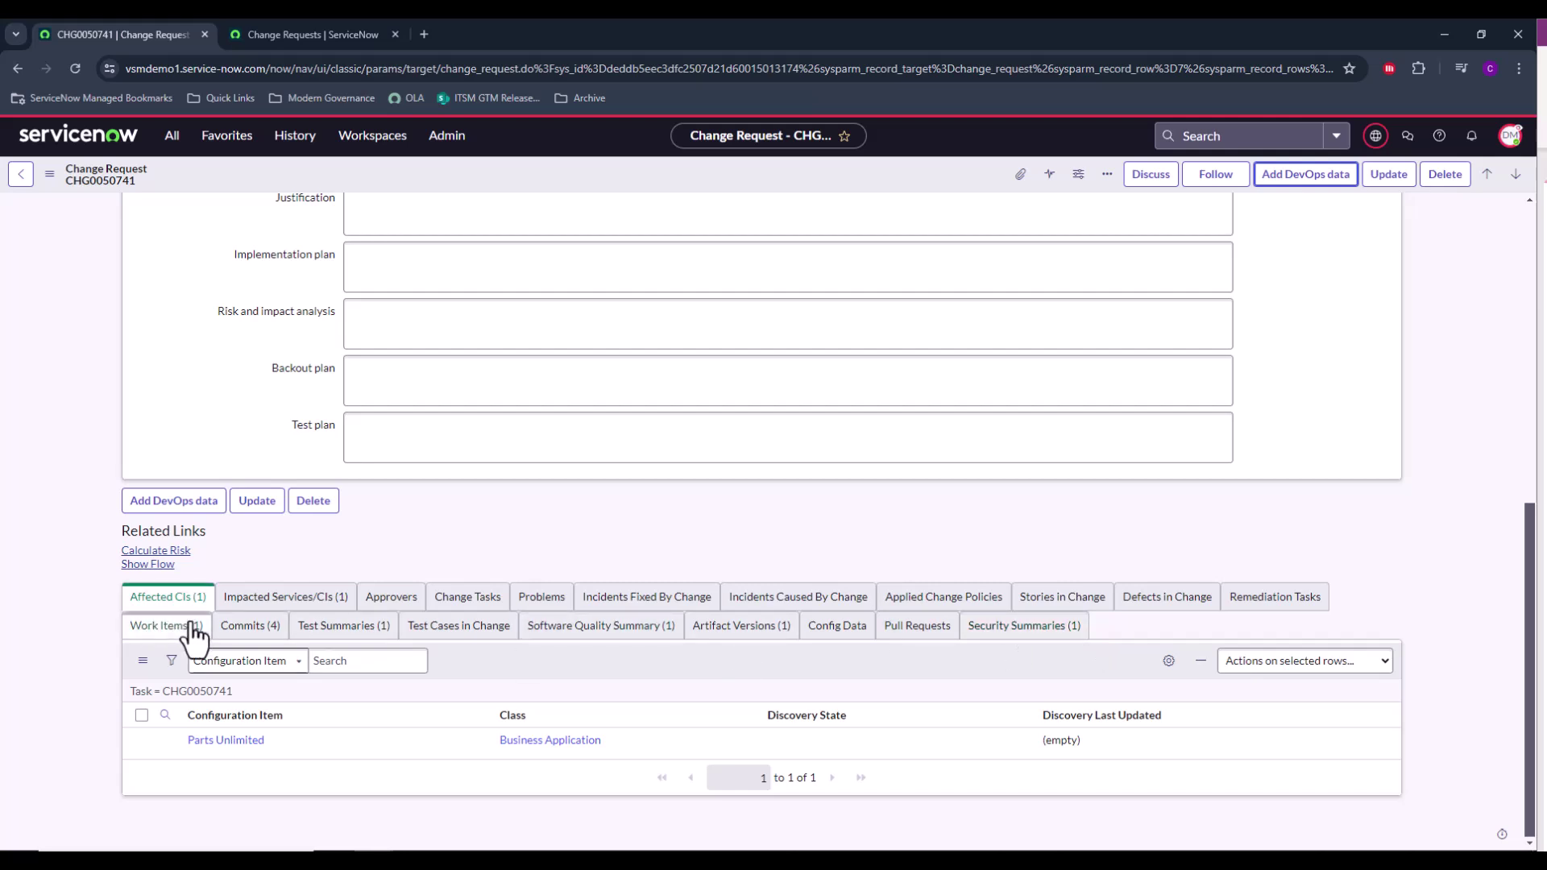
click(159, 637)
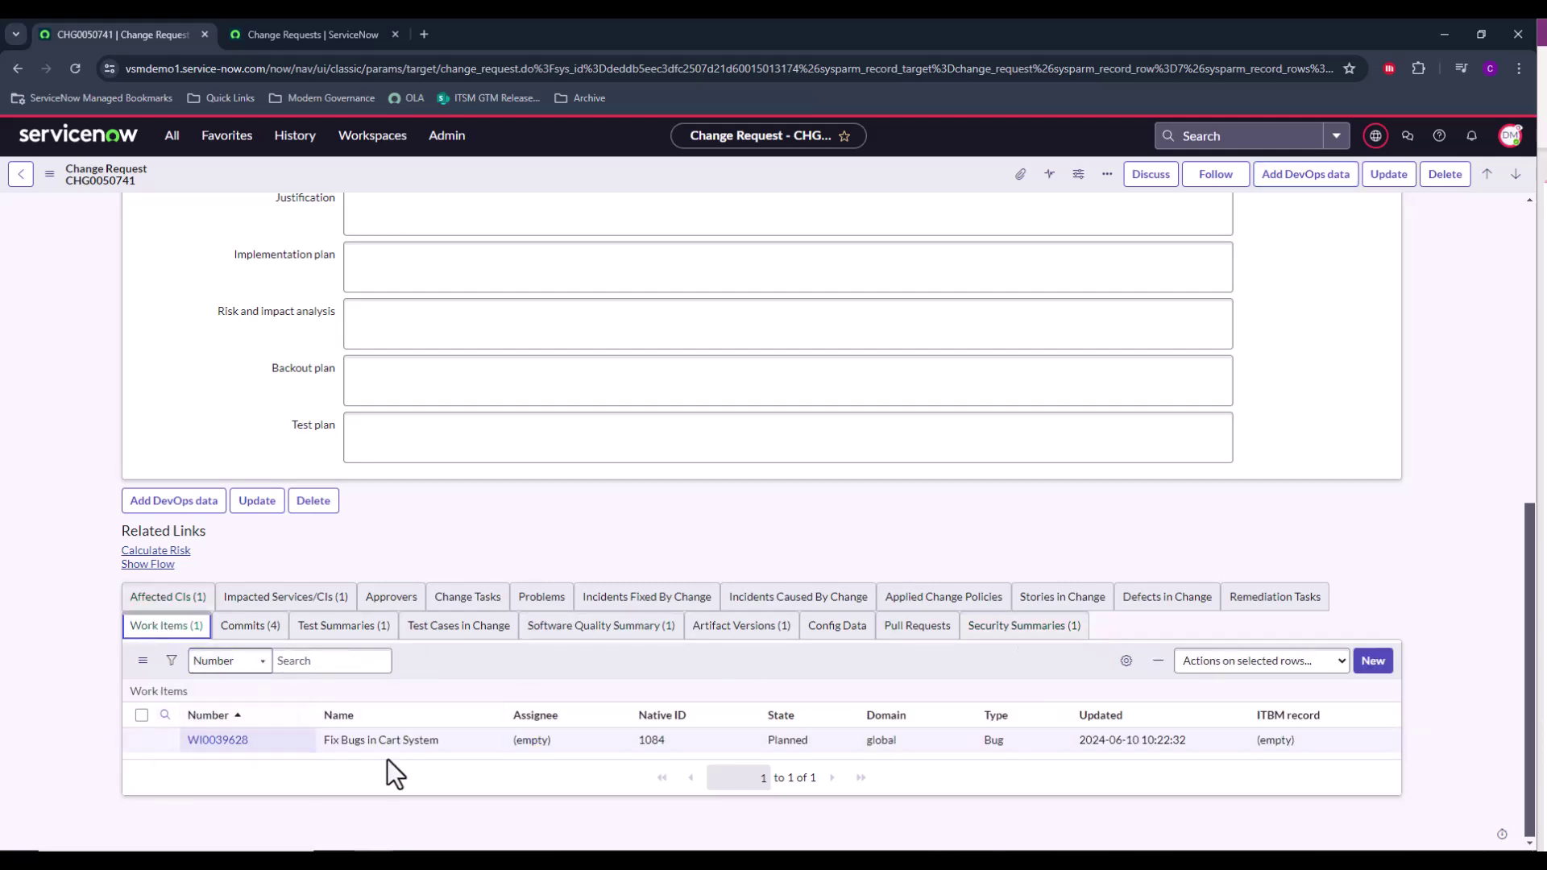
click(230, 629)
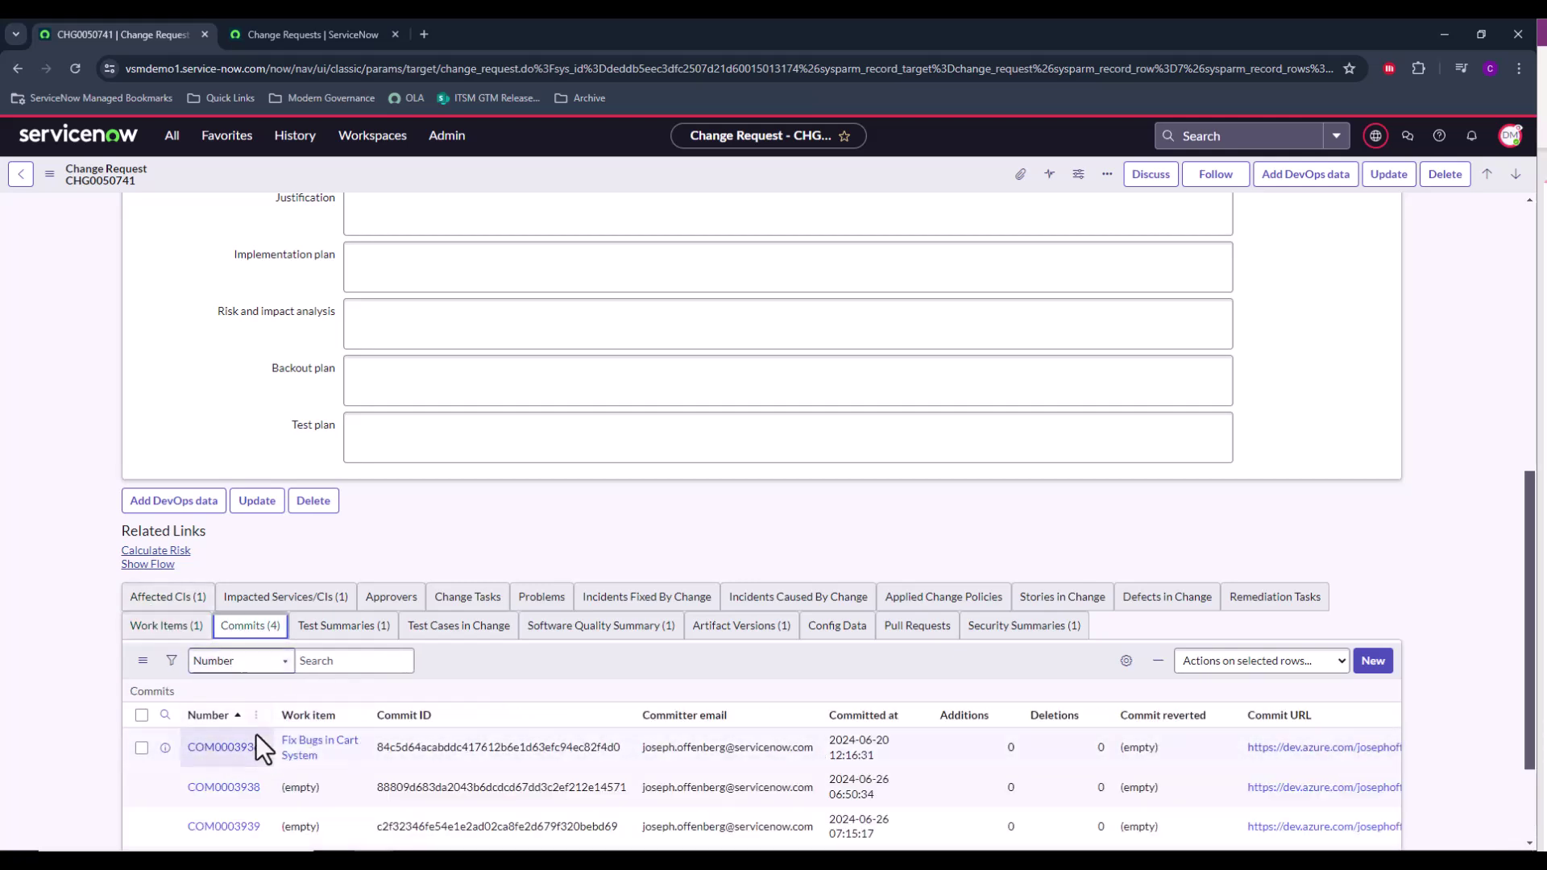
scroll(337, 701, down, 1)
click(362, 548)
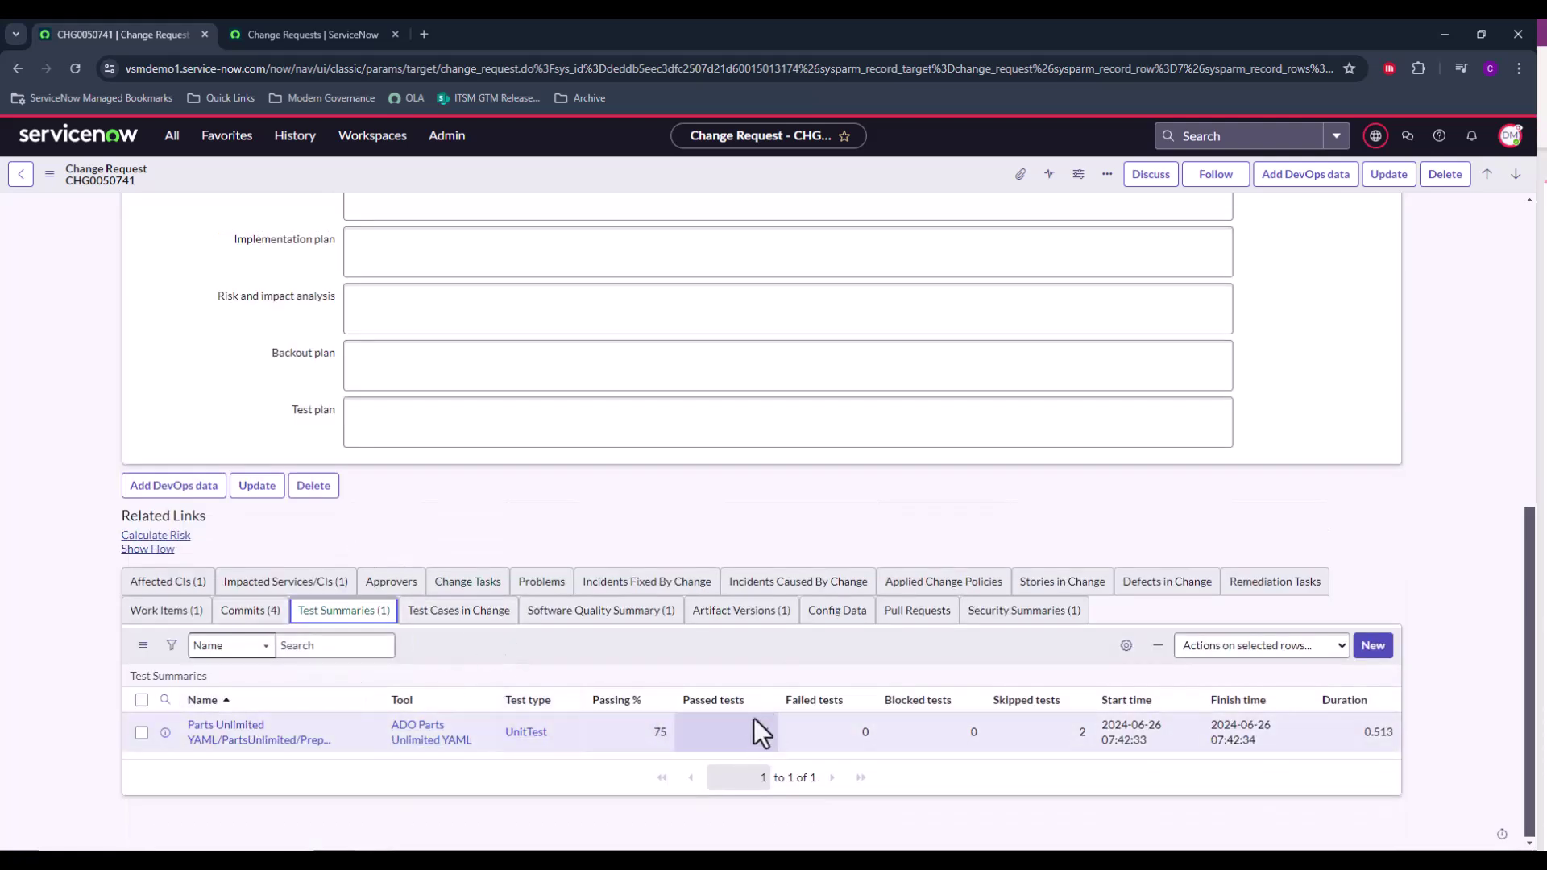
click(642, 616)
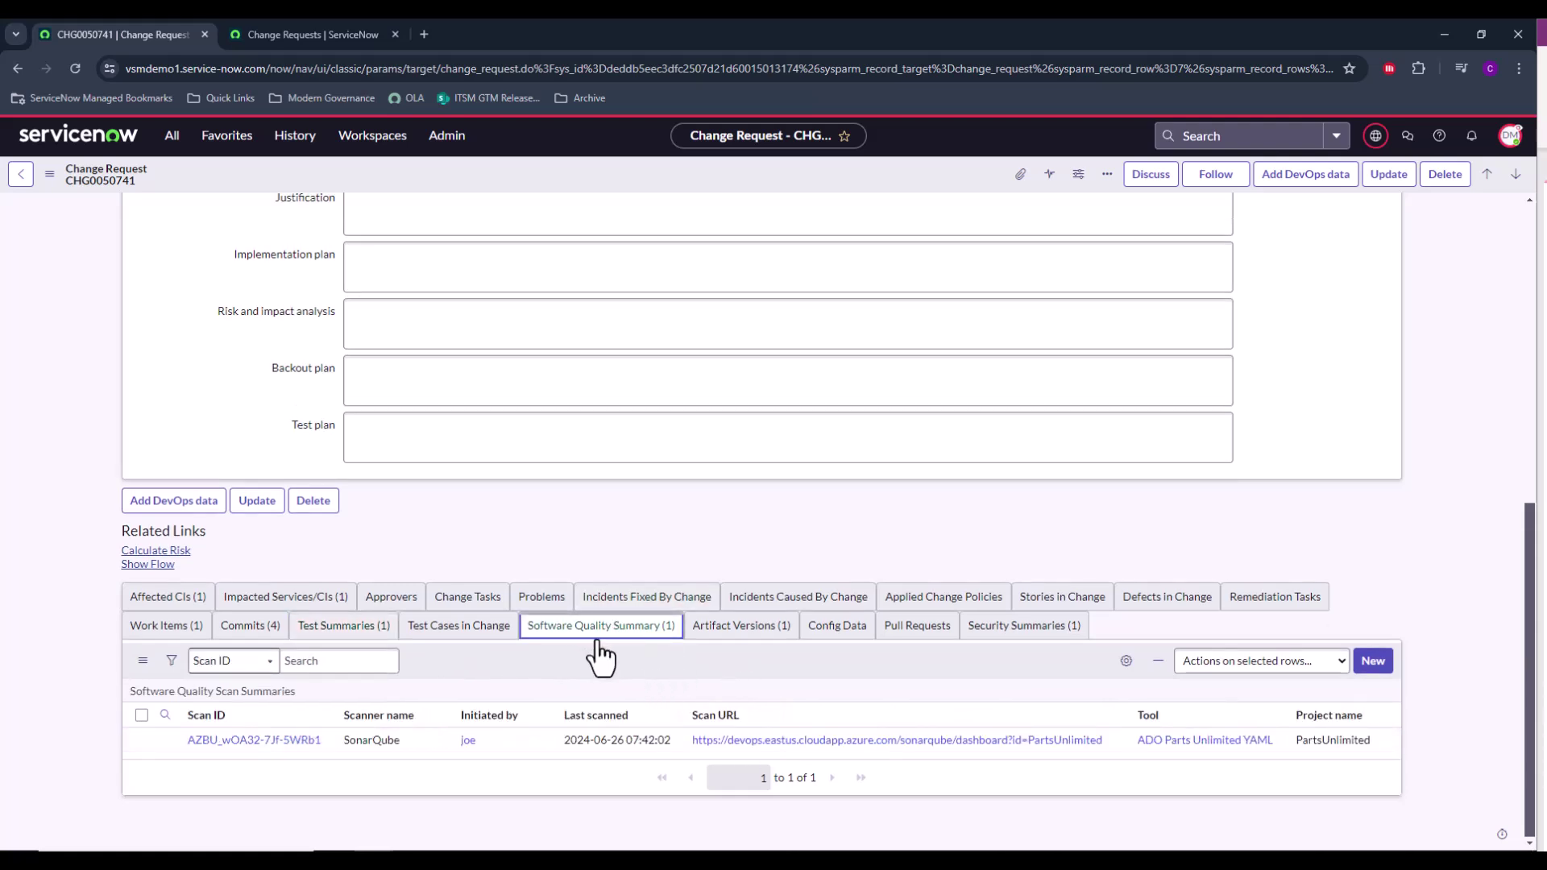
click(993, 632)
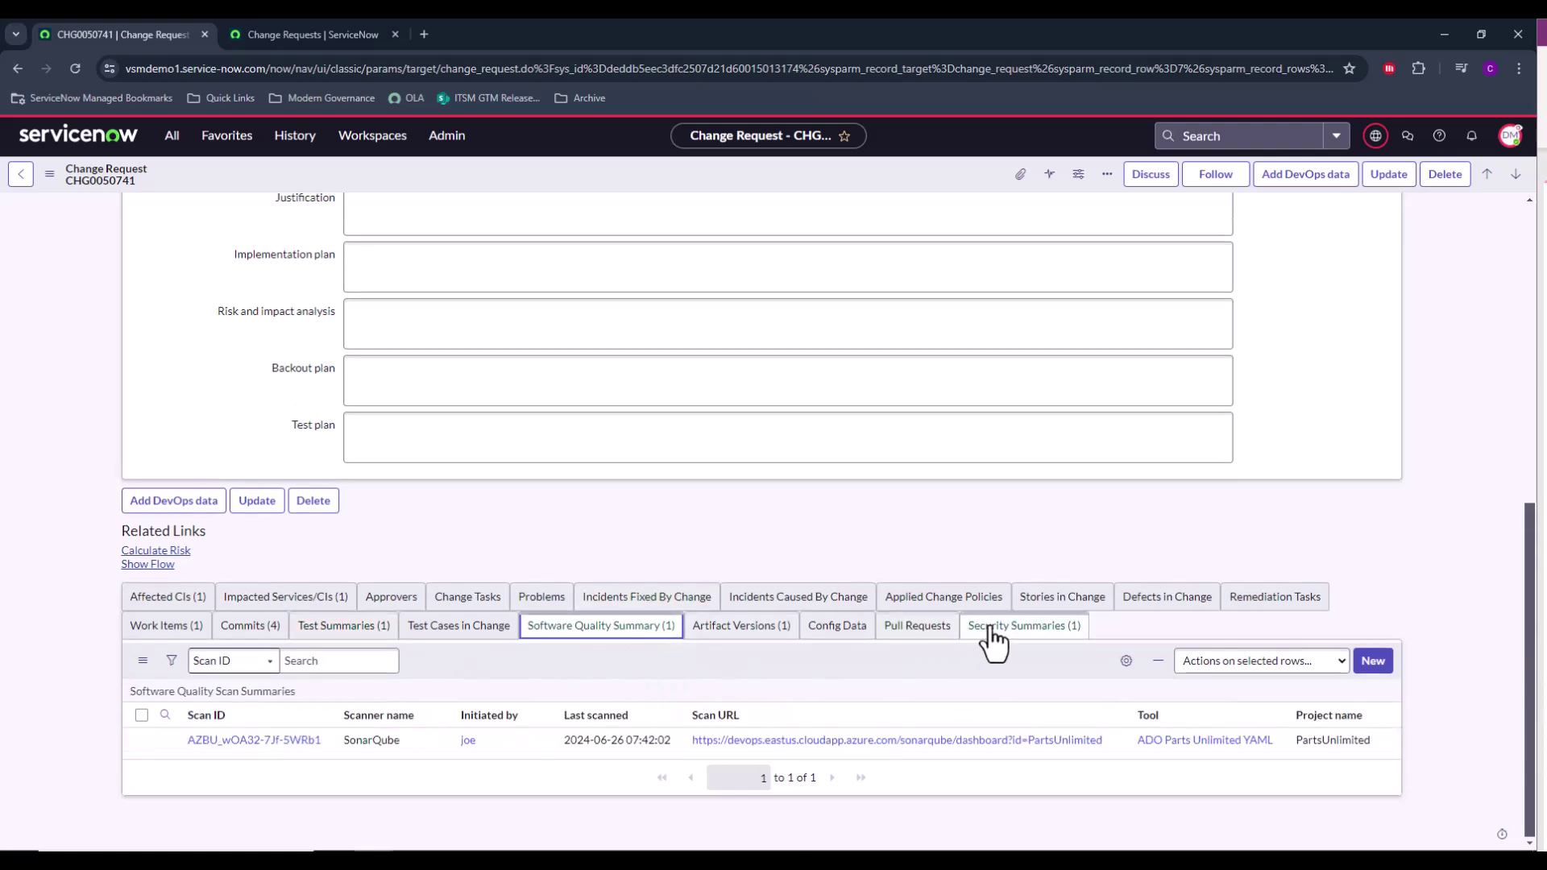
click(725, 631)
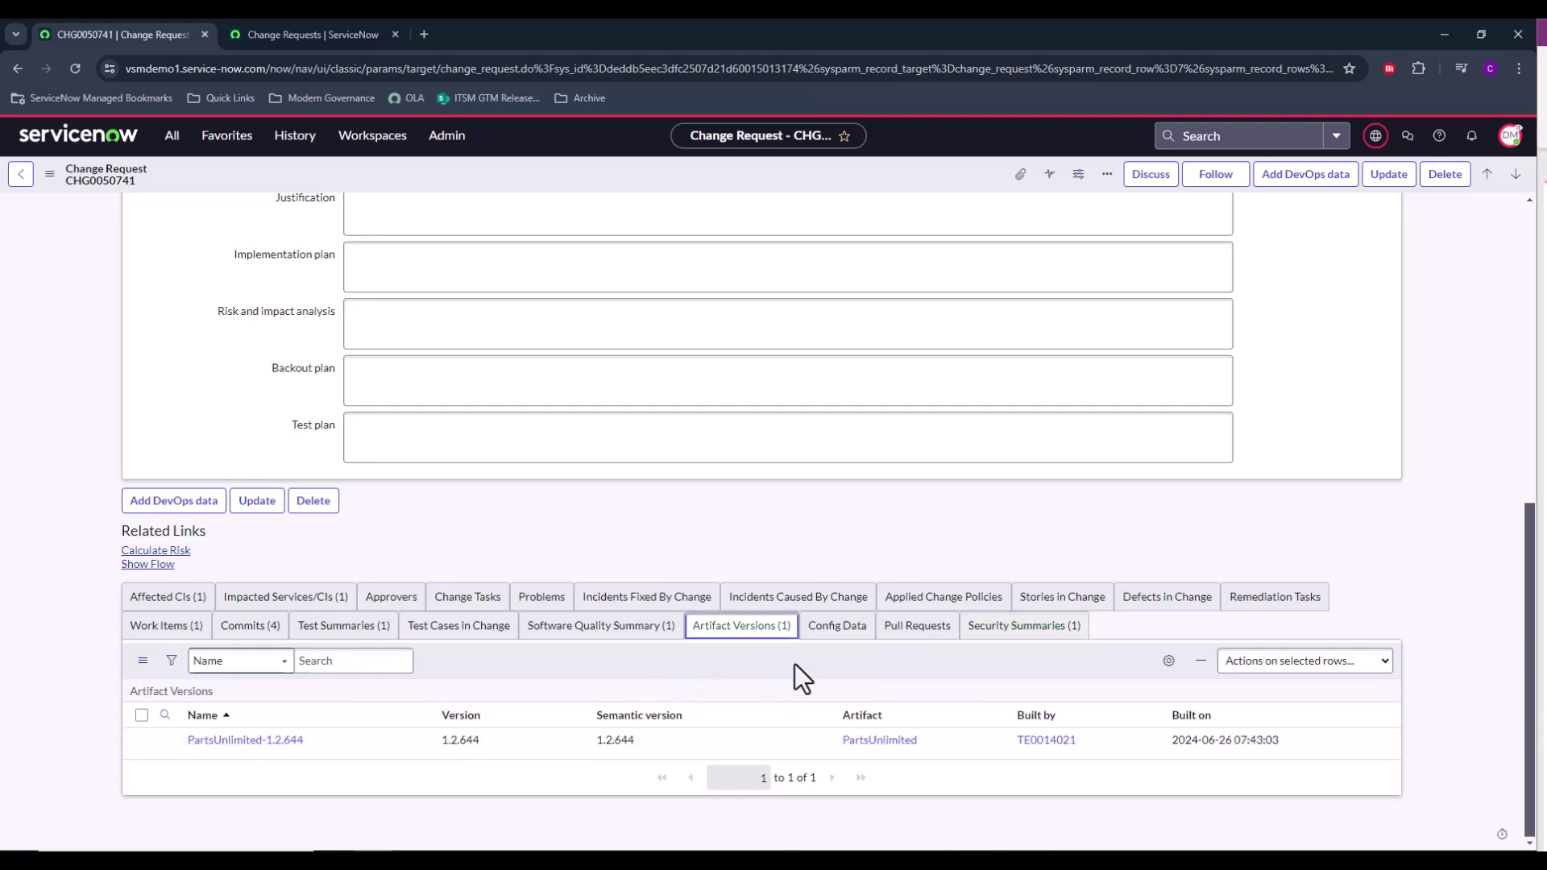